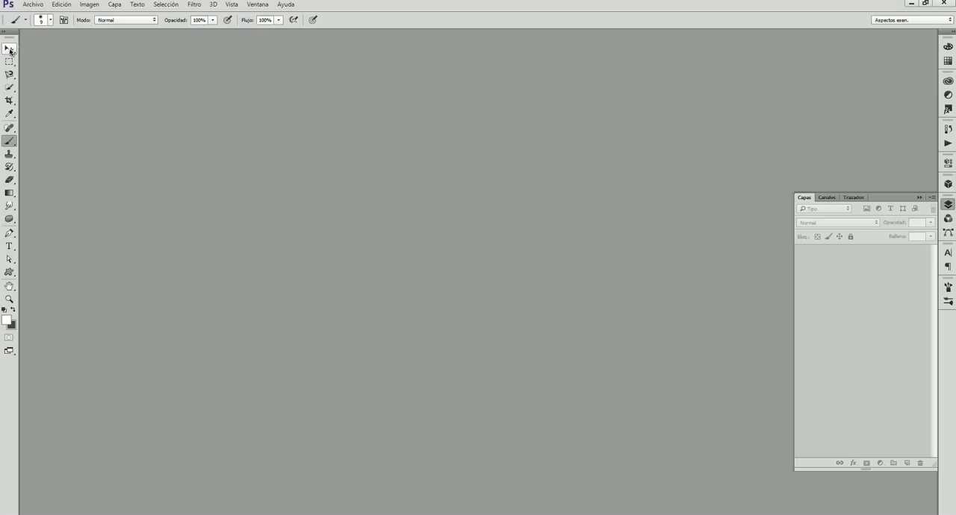
click(9, 49)
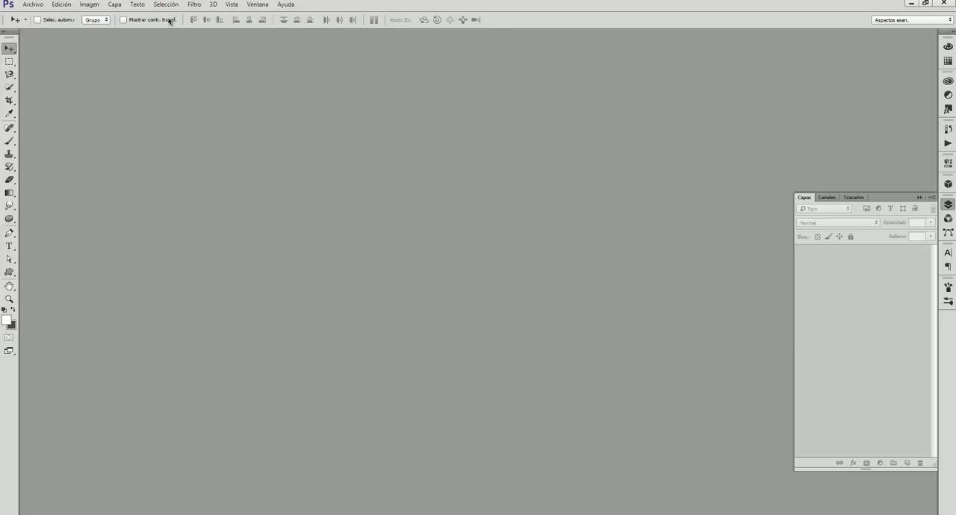
click(8, 64)
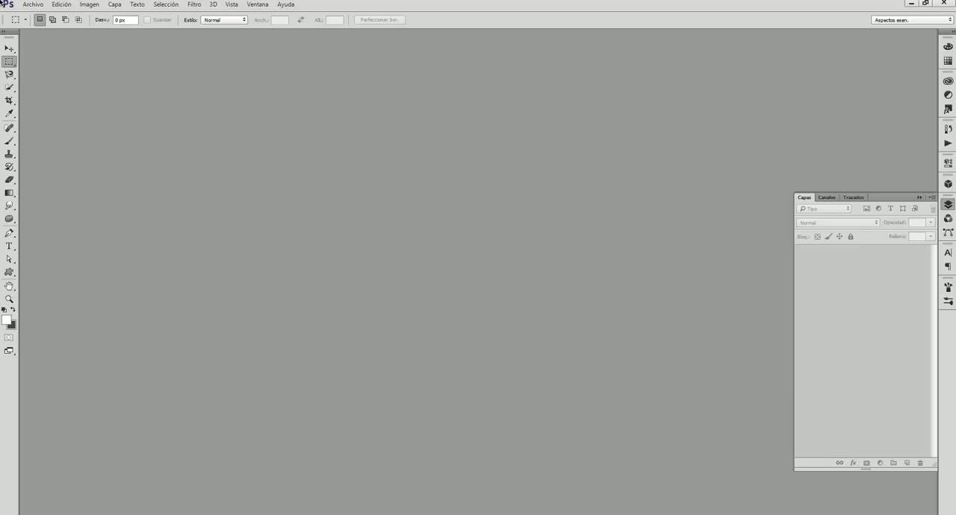
Create a new custom document of 1000 × 800 pixels at 72 pixels/inch, RGB 8-bit, with a white background and the Adobe RGB (1998) profile.
click(33, 5)
click(39, 15)
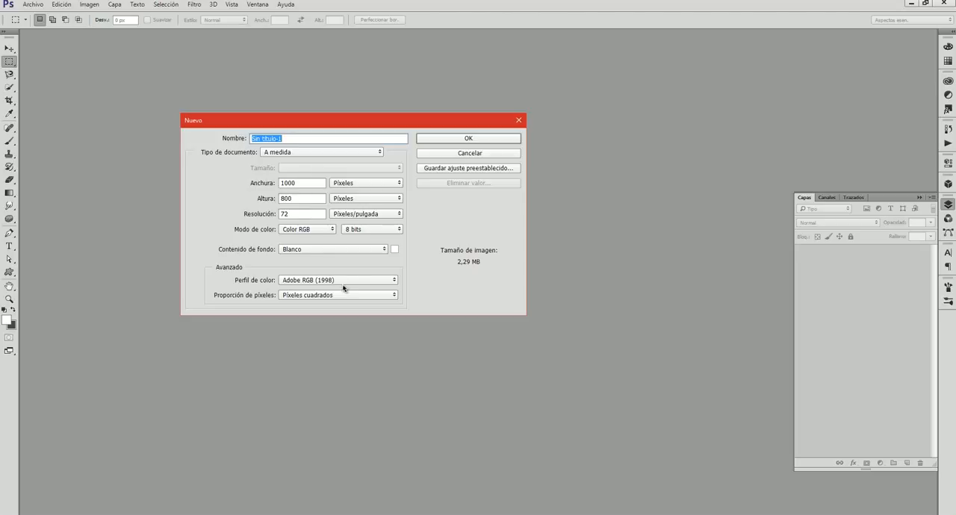
drag(283, 121, 295, 120)
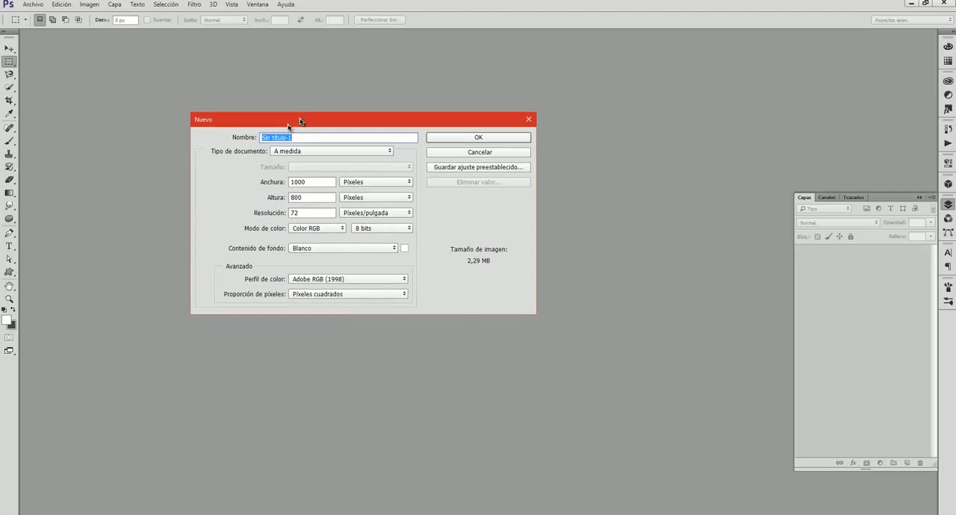
click(286, 152)
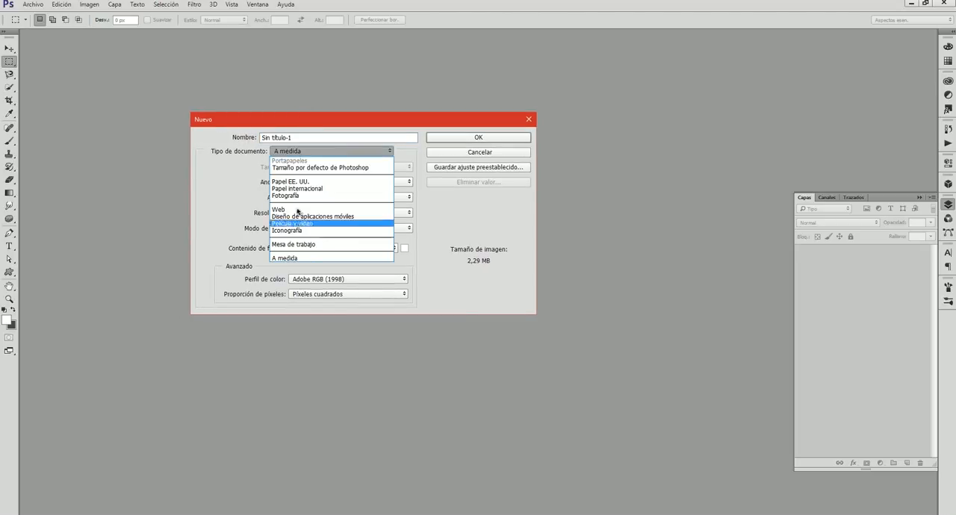
click(239, 182)
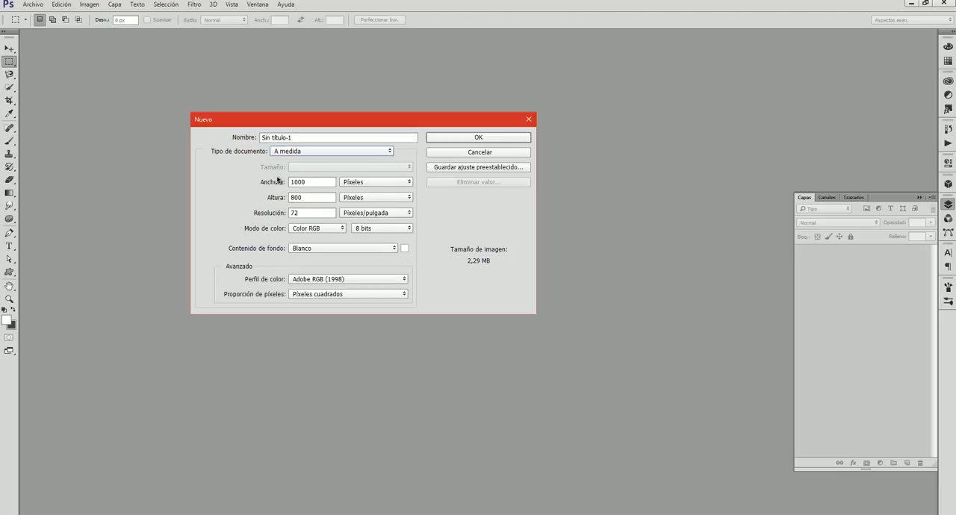
click(365, 183)
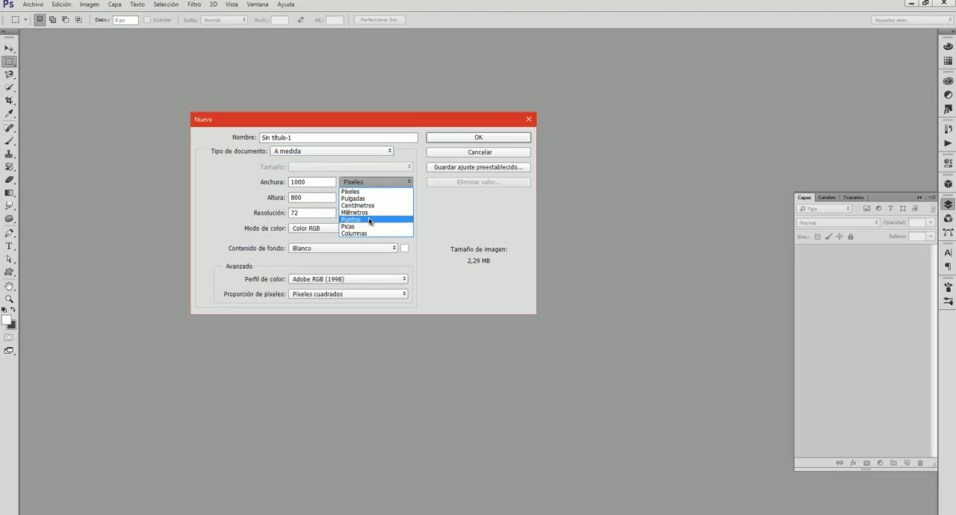
click(245, 176)
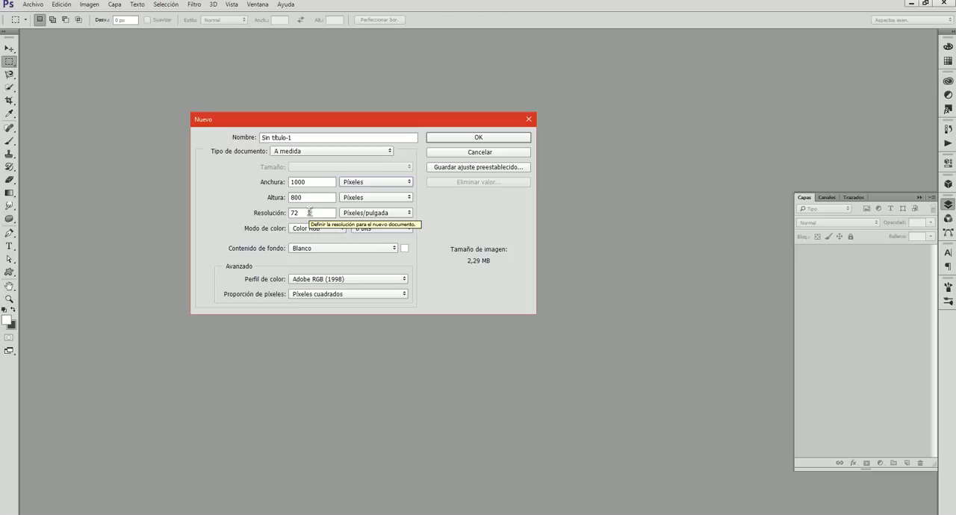
click(320, 228)
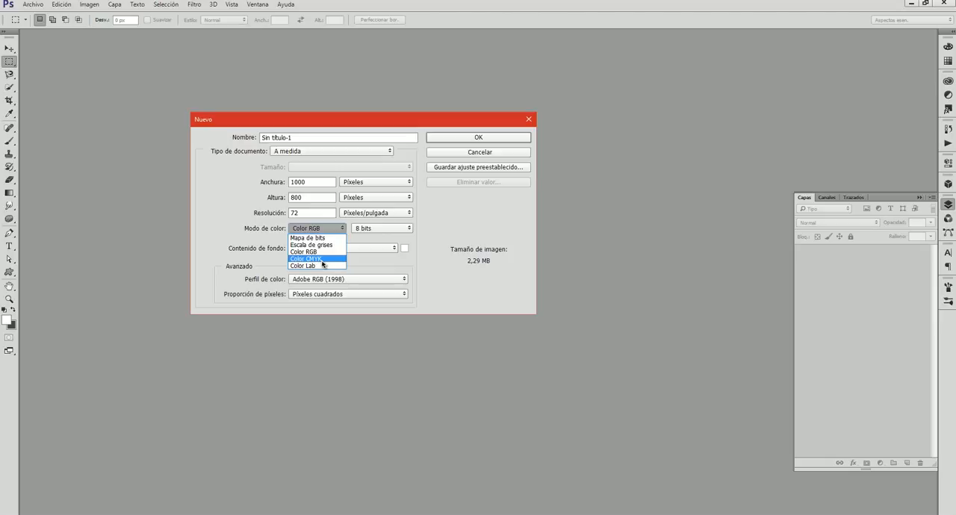
click(264, 239)
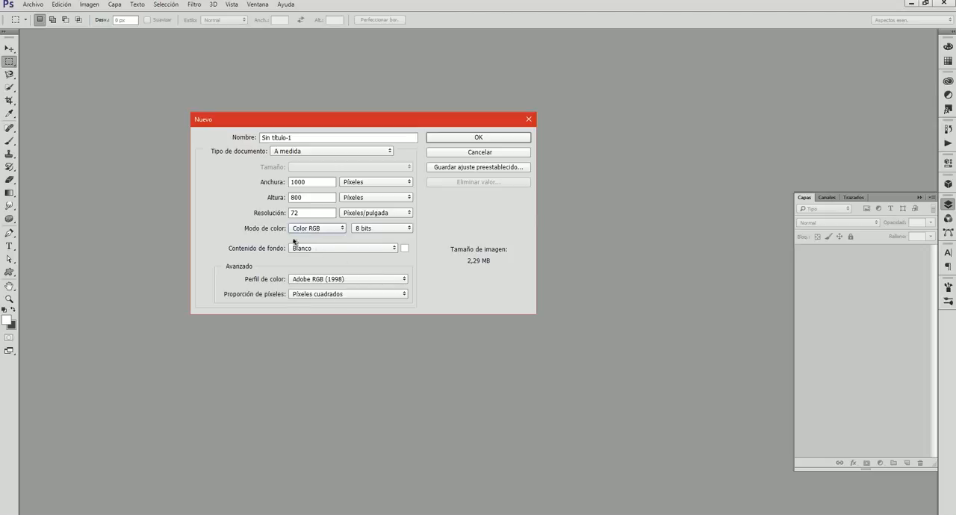
click(312, 280)
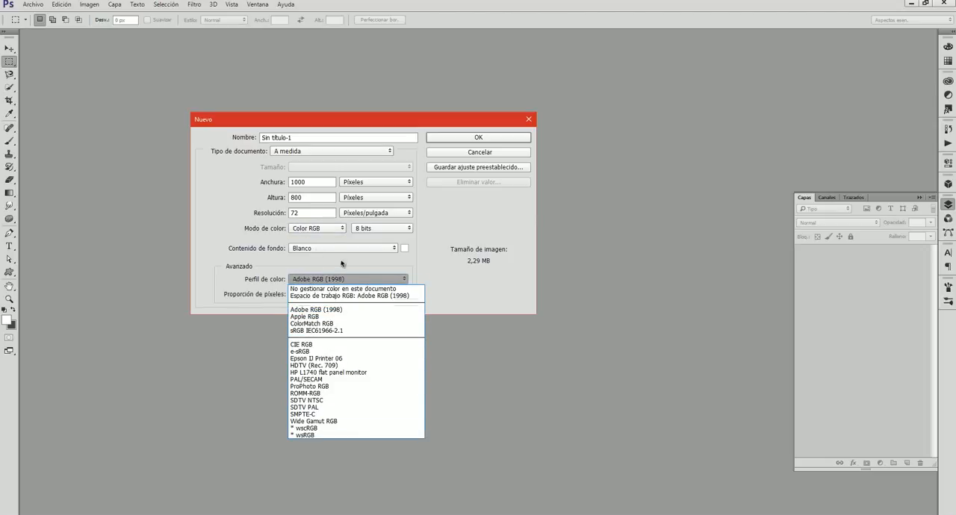
click(253, 251)
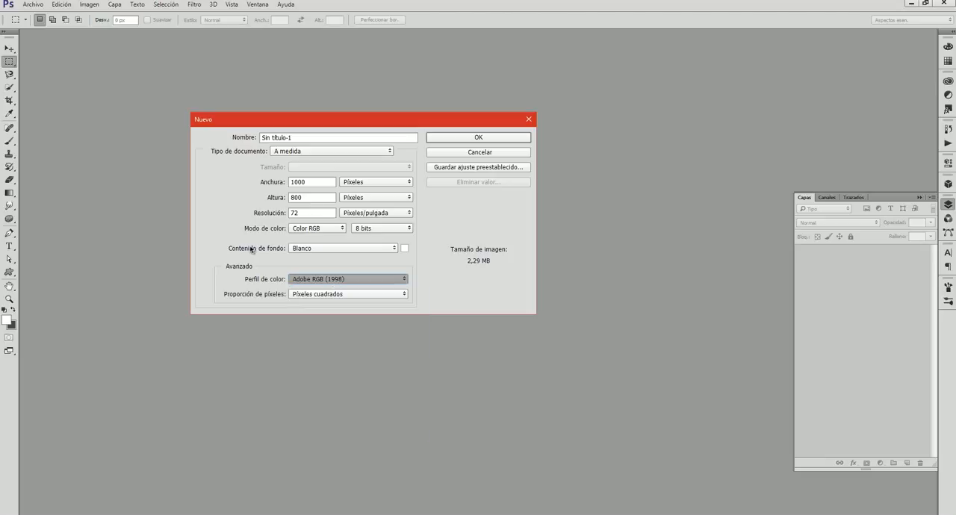
click(479, 138)
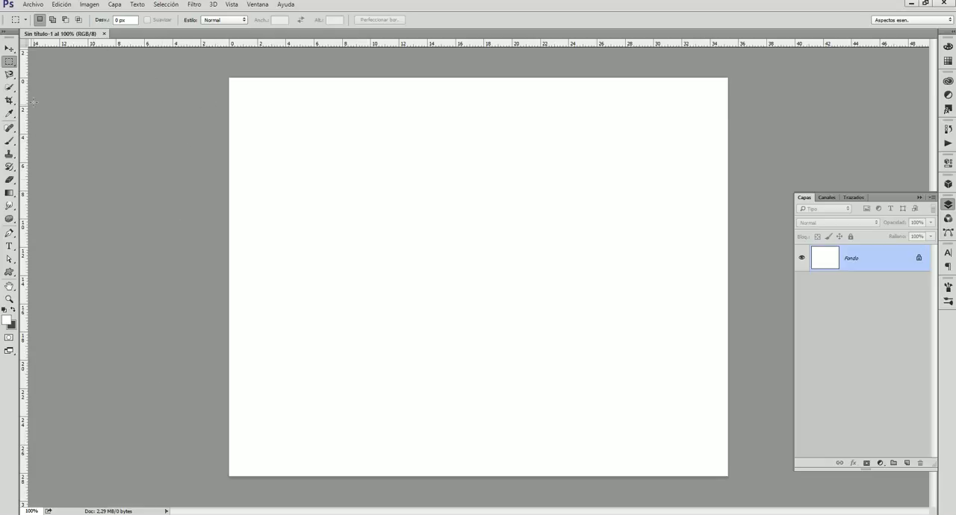
click(10, 50)
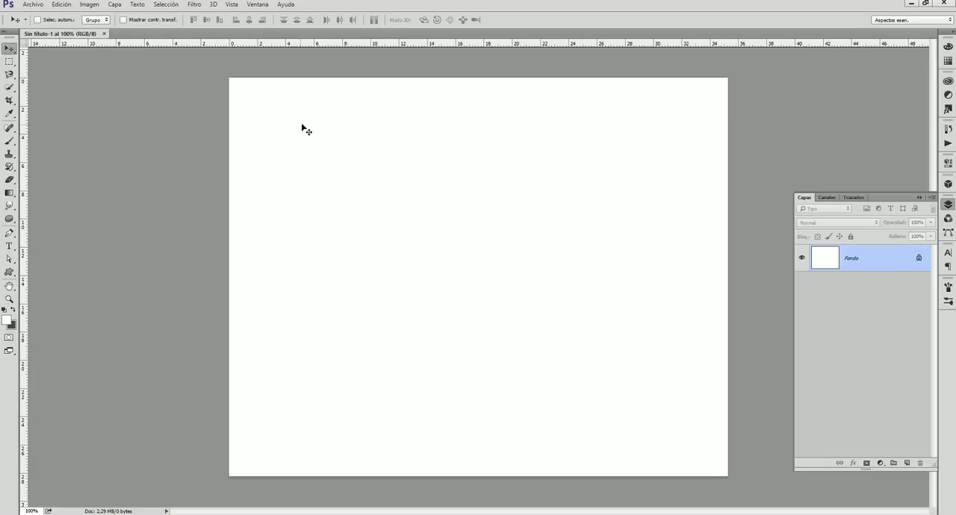
drag(303, 129, 411, 218)
click(479, 198)
Draw a rectangle shape about 261 × 214 px in the upper middle of the canvas and set the foreground colour to ff0000.
click(11, 272)
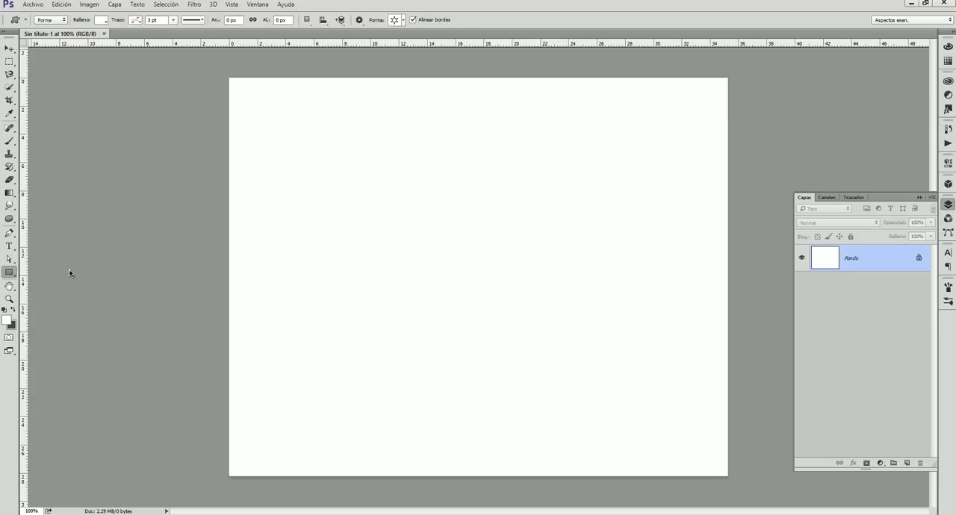
drag(350, 170, 480, 278)
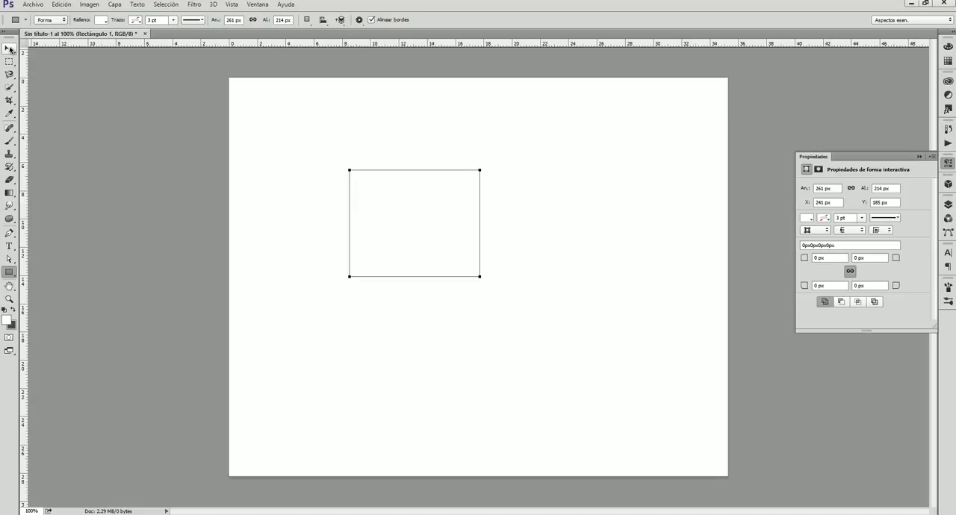
click(7, 321)
text(ff0000)
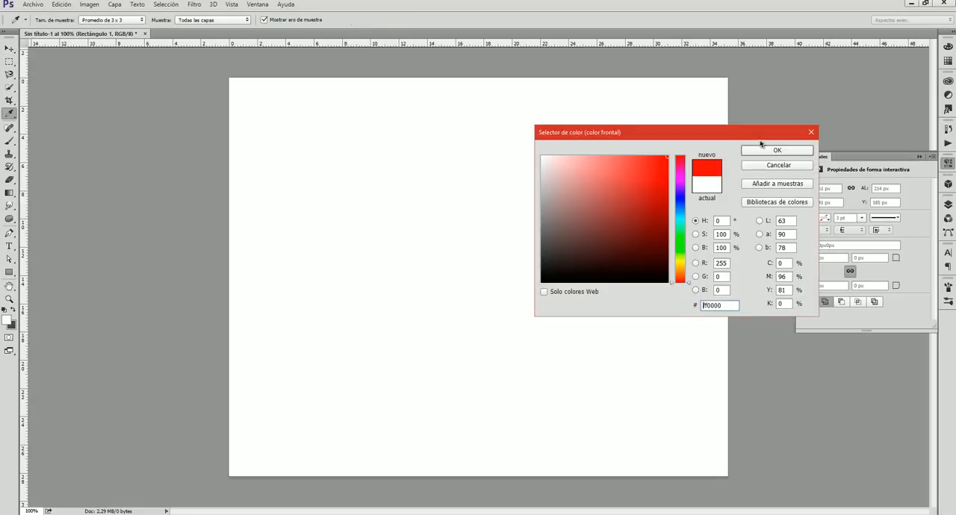
click(769, 149)
Draw a second rectangle about 111 × 150 px in the upper right part of the canvas and fill it with red.
drag(511, 141, 566, 216)
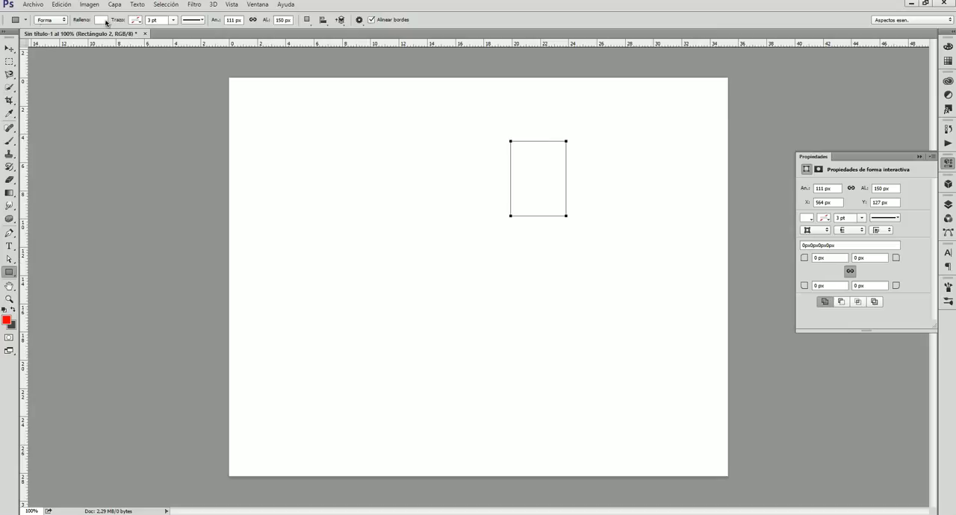
click(101, 20)
click(53, 73)
click(204, 69)
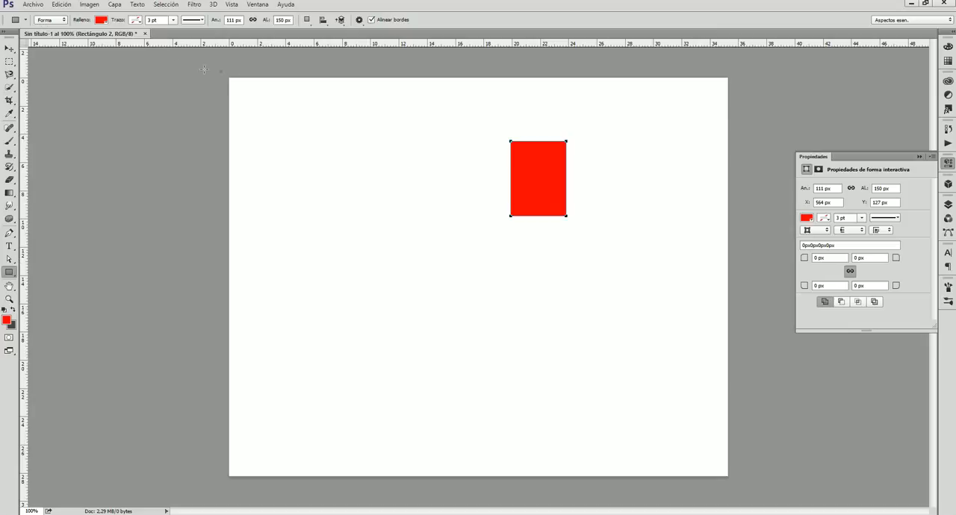
Move the red rectangle to the canvas's upper left area, at about X 212 px, Y 122 px.
click(10, 49)
click(382, 152)
click(9, 49)
mouse_move(407, 266)
mouse_down()
mouse_move(426, 341)
mouse_move(412, 284)
mouse_up()
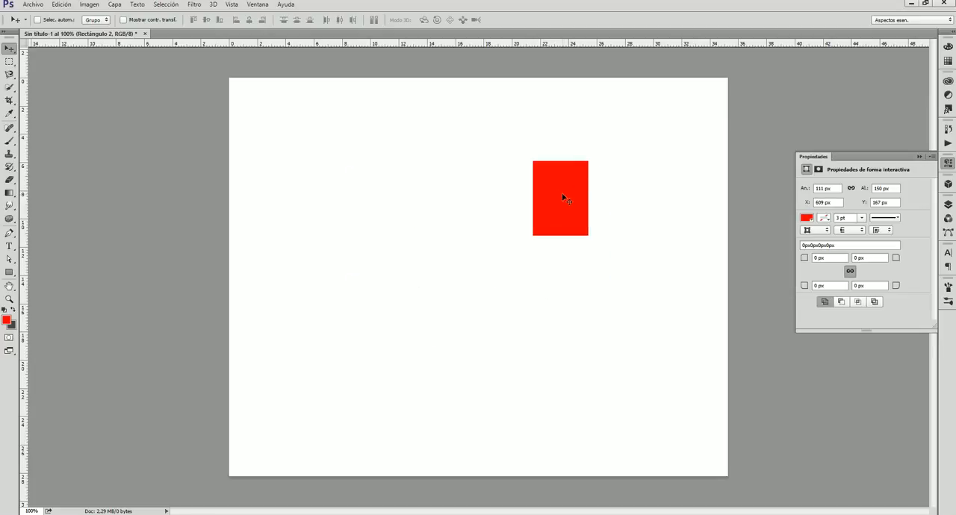
drag(550, 199, 353, 177)
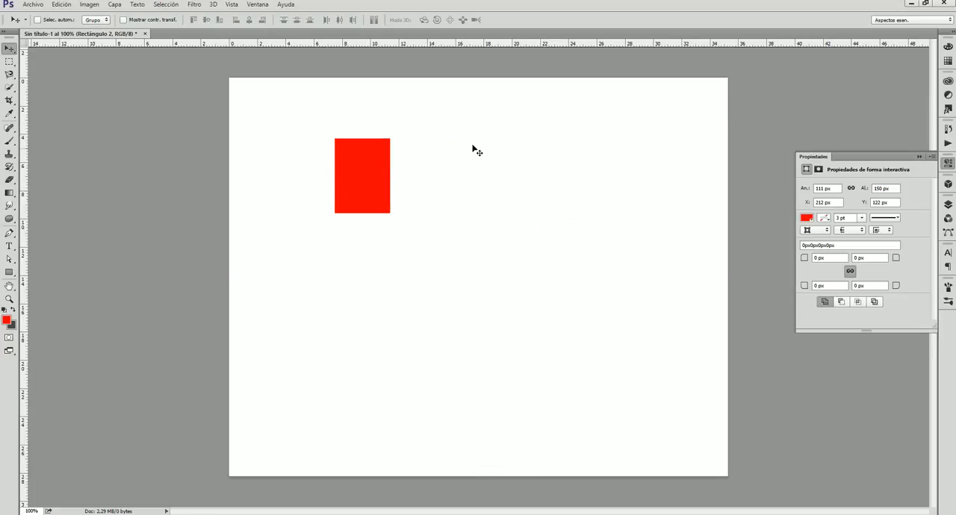
Marquee-select the red rectangle's upper part, shift that selection, and replace it with a roughly square selection to the rectangle's right.
click(9, 61)
drag(297, 115, 444, 178)
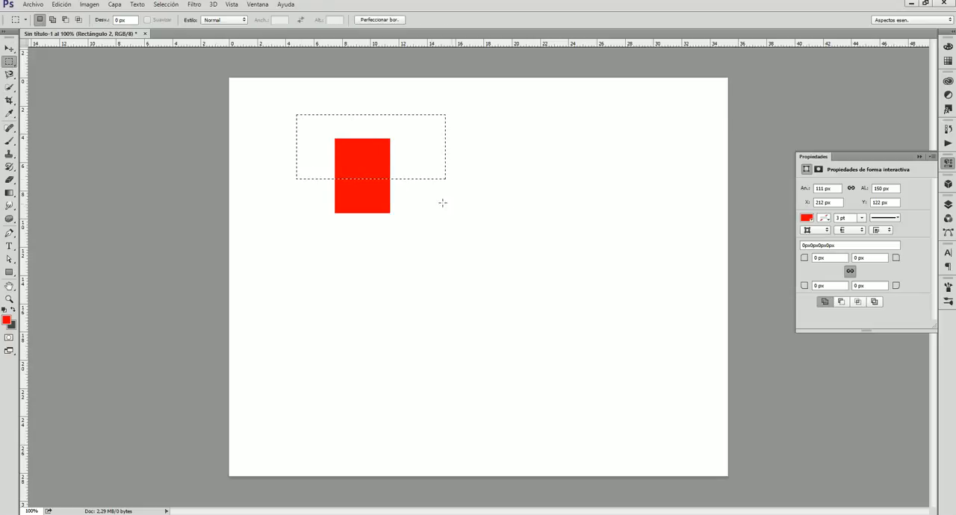
drag(346, 160, 386, 140)
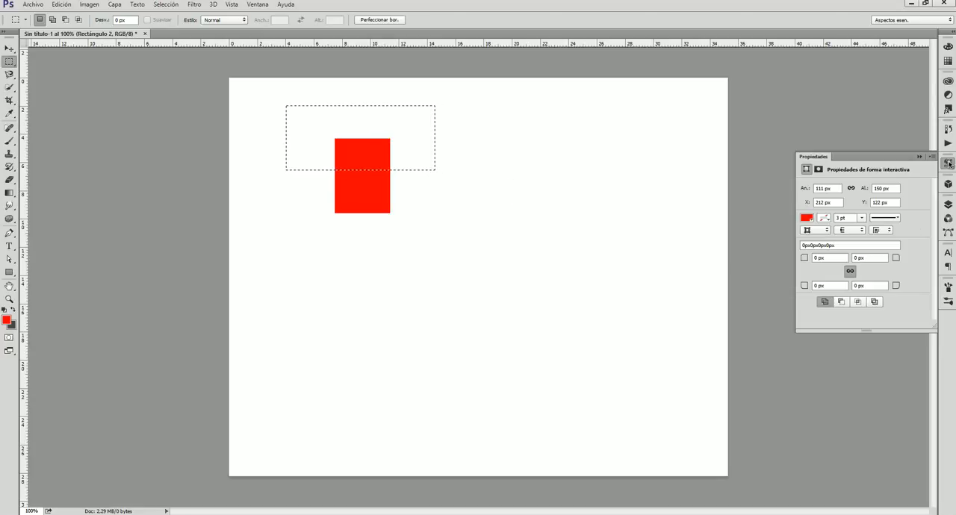
click(919, 156)
drag(458, 137, 573, 263)
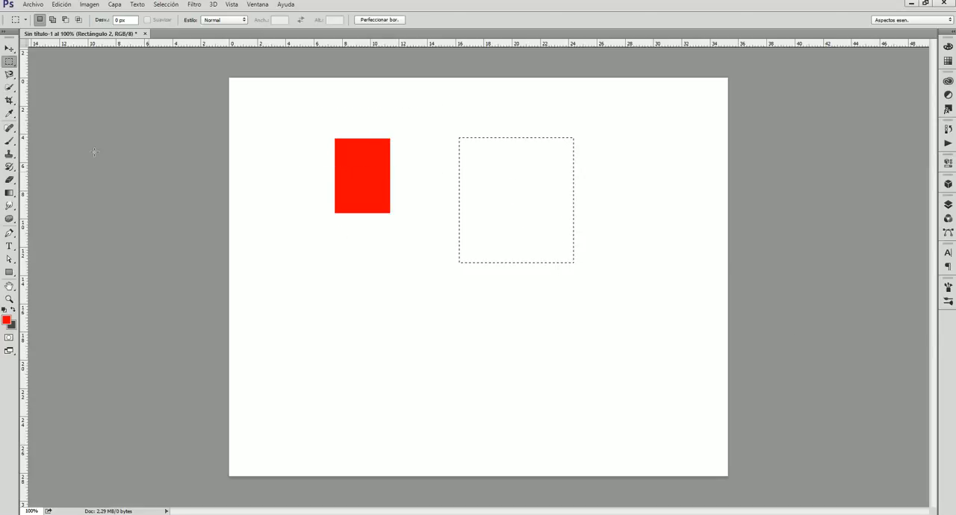
Add a freehand Lasso area across the red rectangle to the selection, and extend it to the whole canvas with the Quick Selection tool.
right_click(9, 61)
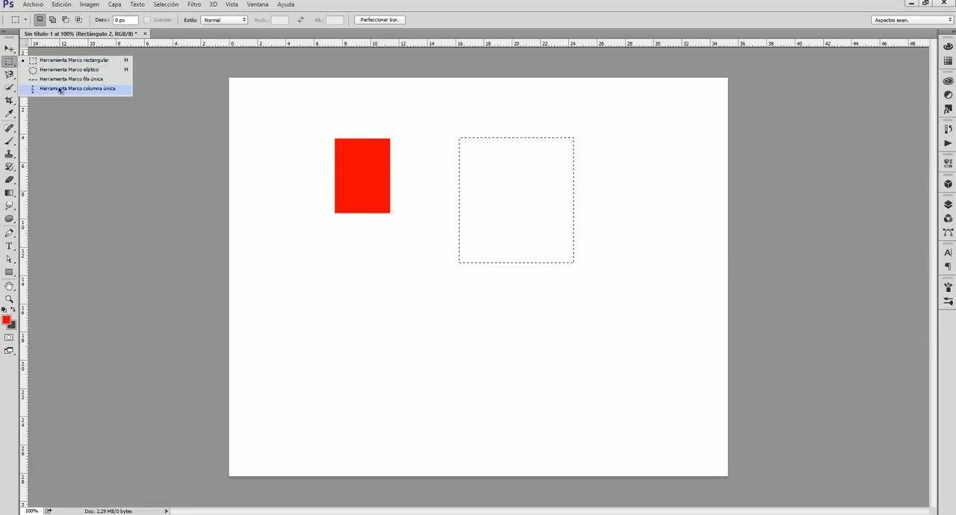
click(64, 88)
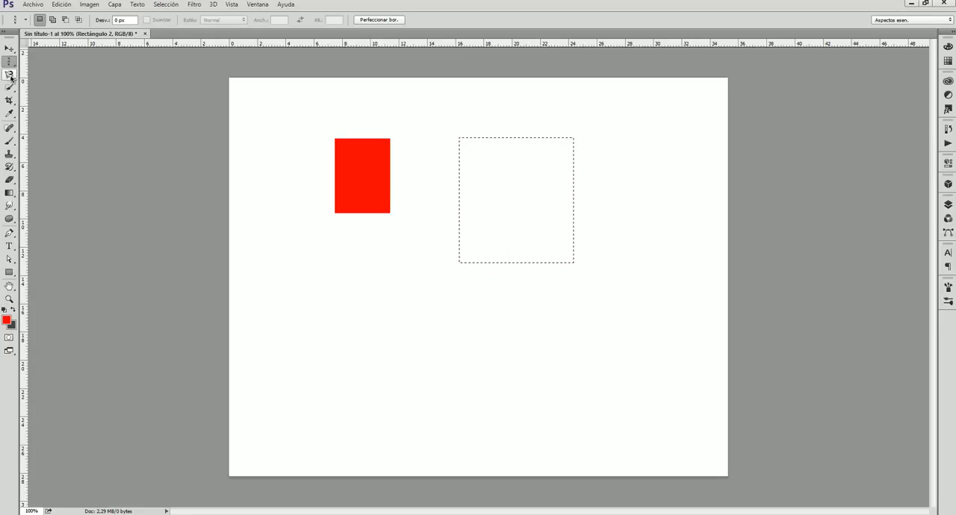
click(10, 75)
click(82, 76)
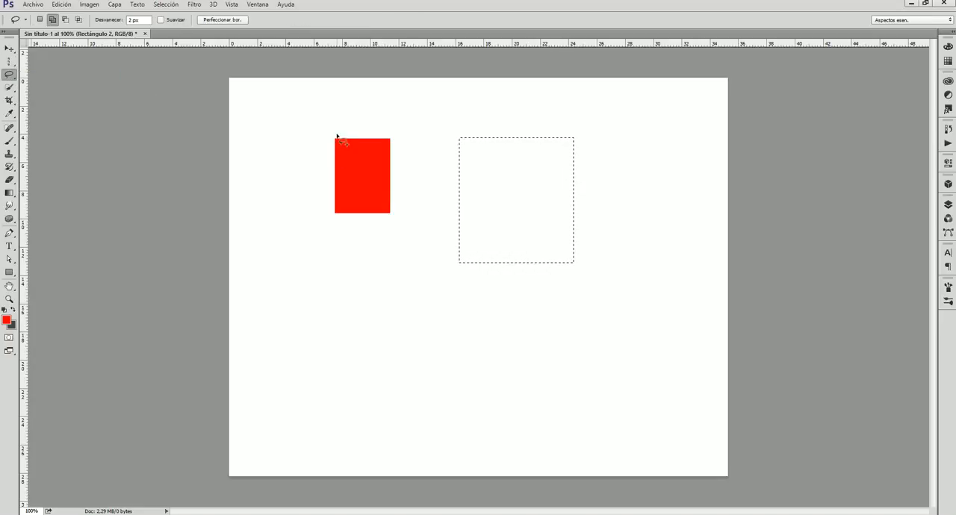
mouse_move(337, 138)
mouse_down()
mouse_move(342, 176)
mouse_move(402, 240)
mouse_move(391, 166)
mouse_move(350, 110)
mouse_move(304, 147)
mouse_move(302, 224)
mouse_move(339, 304)
mouse_up()
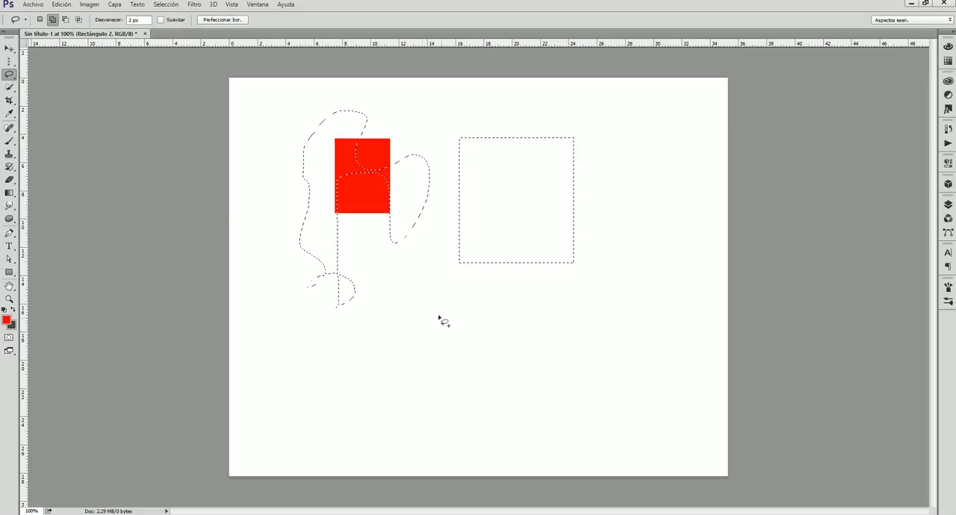
click(9, 88)
mouse_move(352, 192)
mouse_down()
mouse_move(350, 152)
mouse_move(368, 215)
mouse_move(398, 187)
mouse_move(387, 159)
mouse_move(414, 171)
mouse_move(239, 145)
mouse_move(271, 190)
mouse_move(546, 257)
mouse_move(580, 278)
mouse_up()
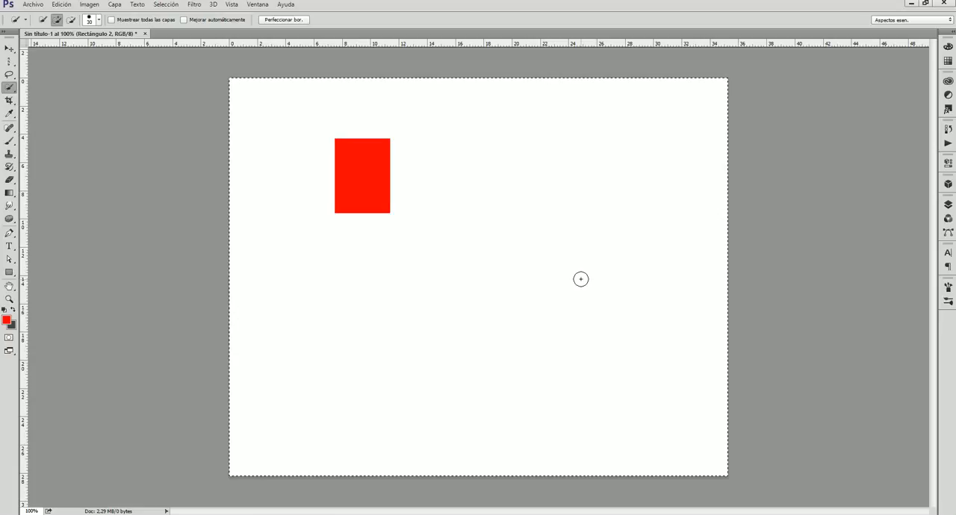
Start the Crop tool on the canvas and set its preset to Proporción.
click(10, 100)
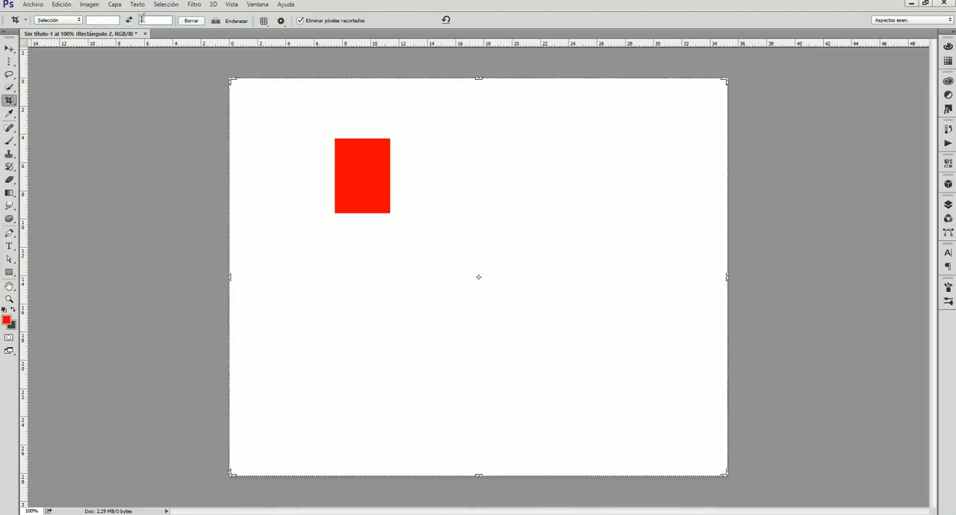
click(9, 101)
click(55, 100)
click(78, 21)
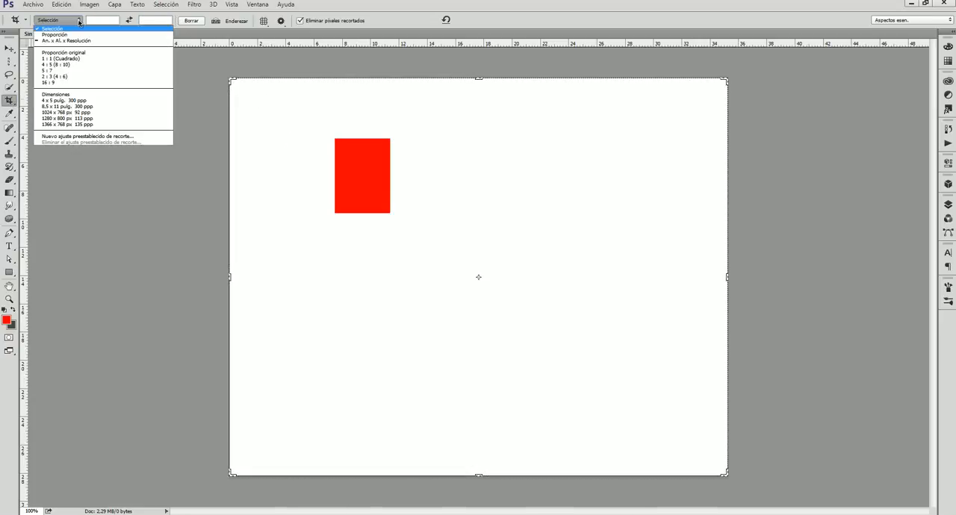
click(59, 34)
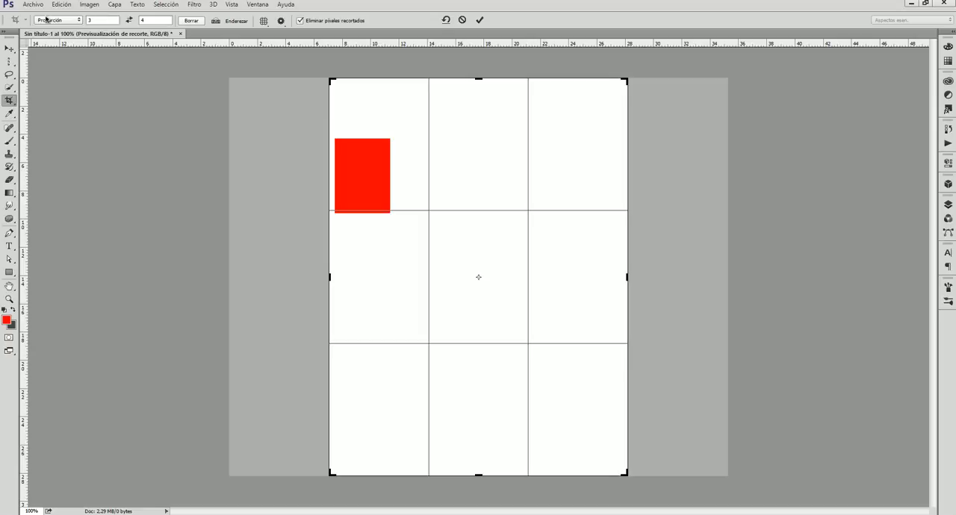
Switch the crop preset to An. x Al. x Resolución, widen the crop frame slightly, and apply the crop.
click(75, 22)
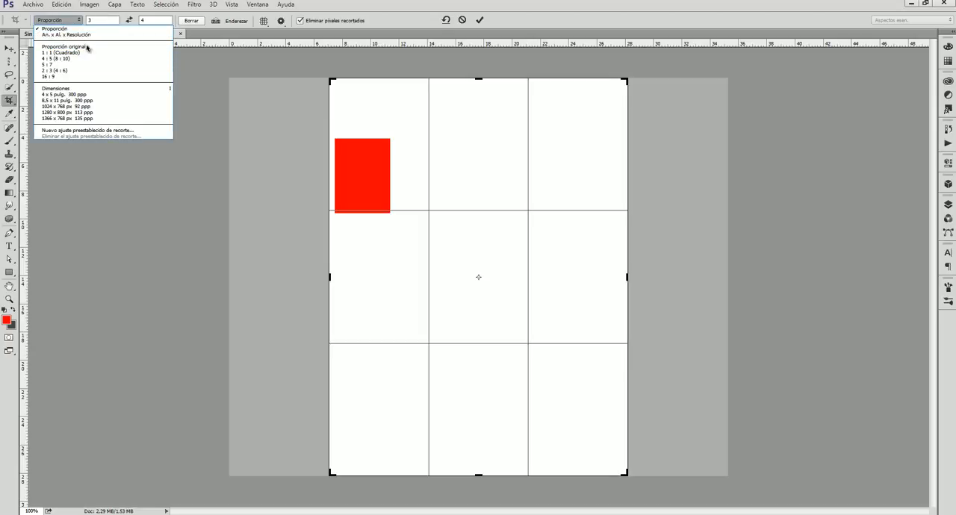
click(92, 35)
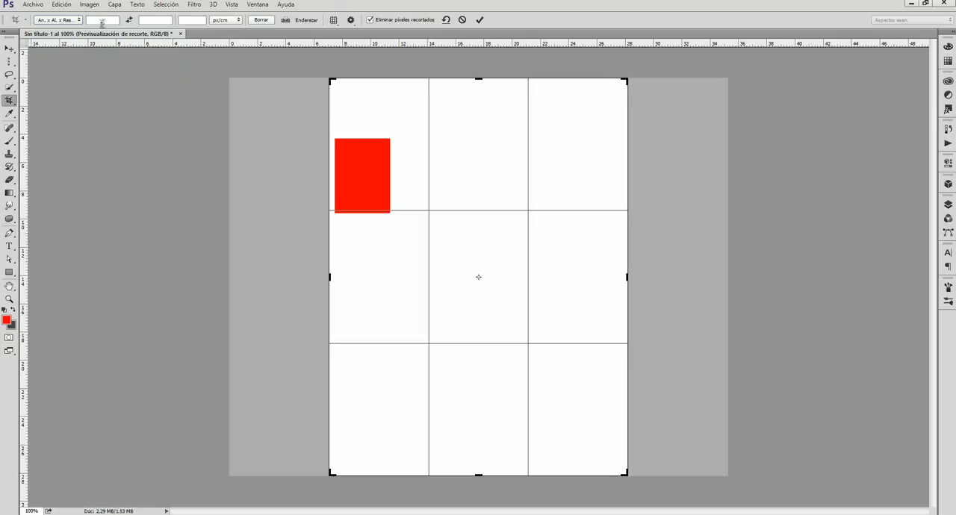
click(103, 21)
click(231, 21)
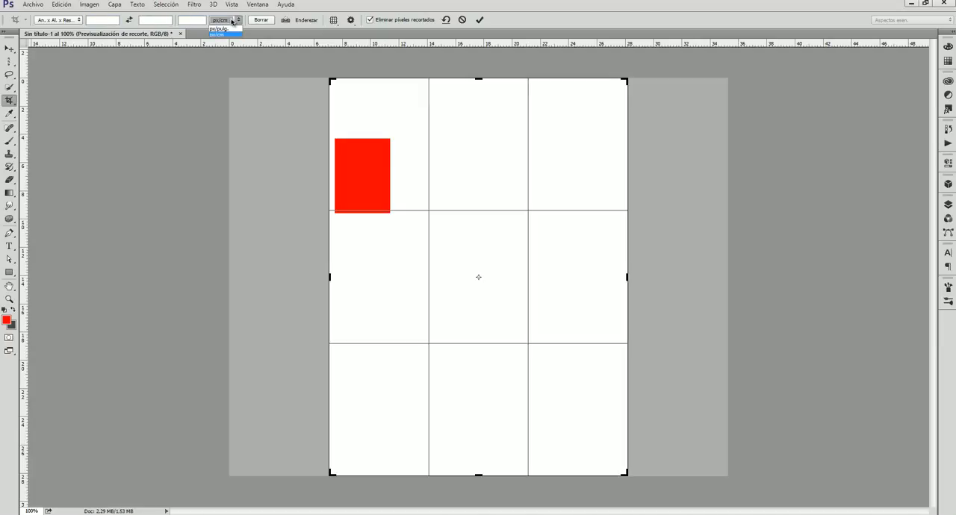
click(210, 54)
mouse_move(328, 277)
mouse_down()
mouse_move(204, 273)
mouse_move(315, 275)
mouse_up()
click(480, 20)
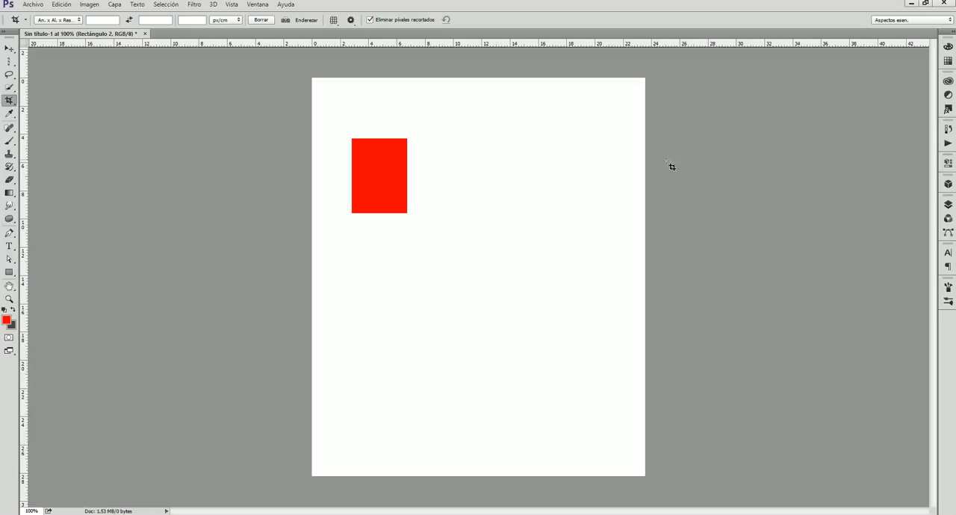
Sample the red rectangle's colour with the Eyedropper tool.
click(9, 113)
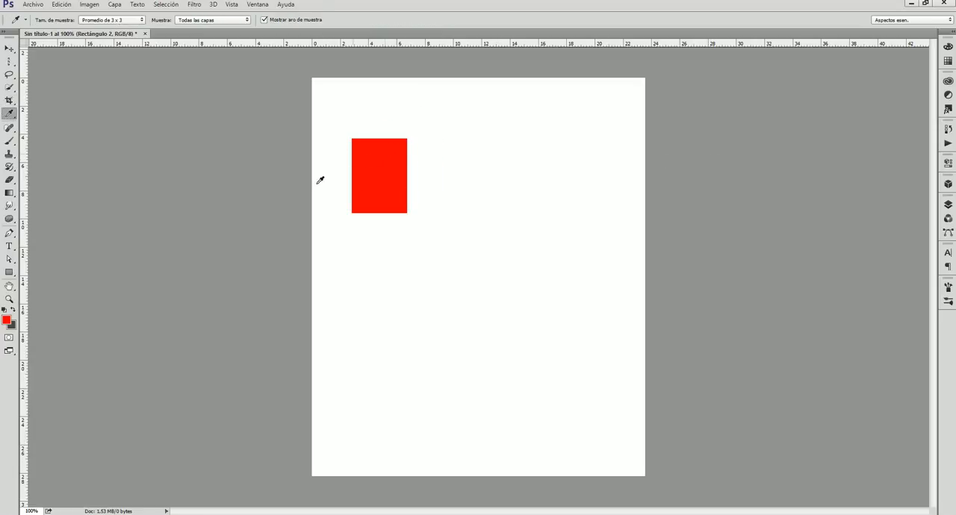
drag(383, 147, 508, 151)
click(384, 165)
Show the healing tool variants, keeping Pincel corrector puntual, and show the variants of the Brush tool.
click(10, 132)
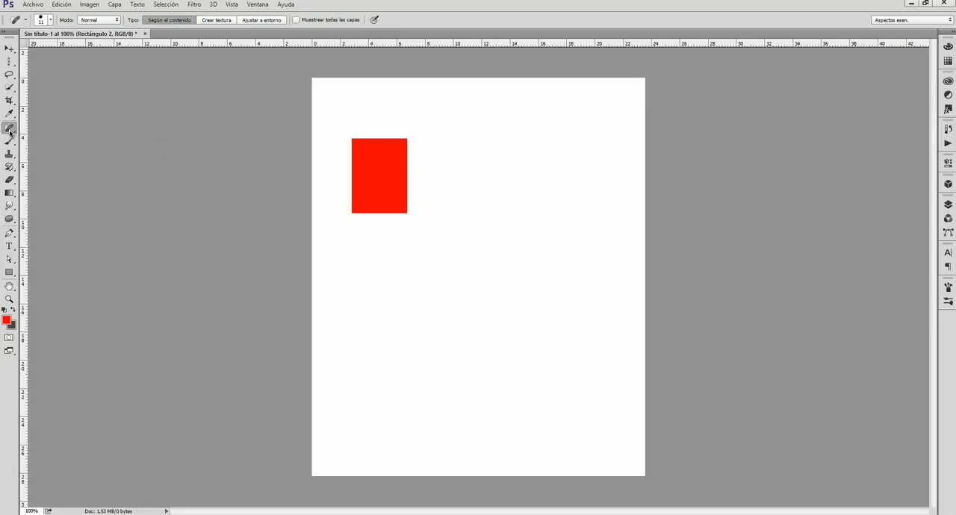
right_click(10, 132)
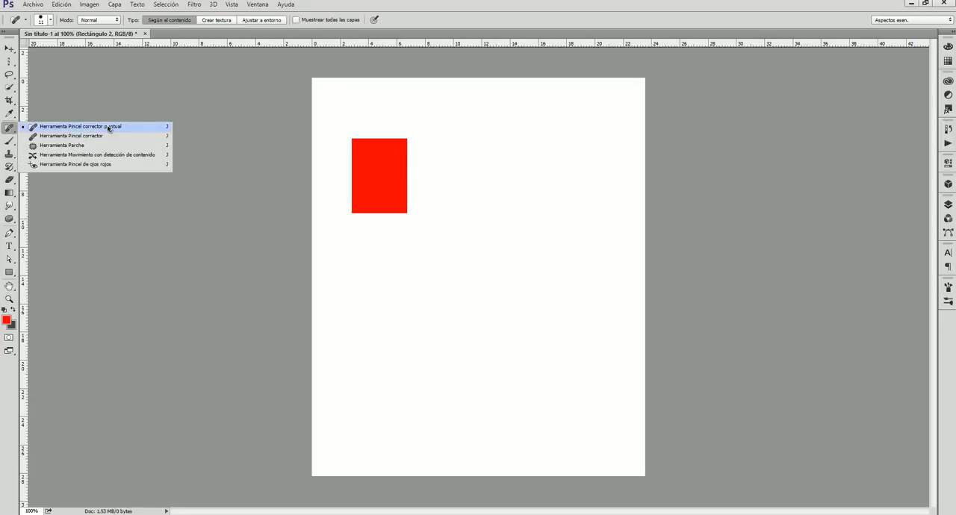
click(82, 126)
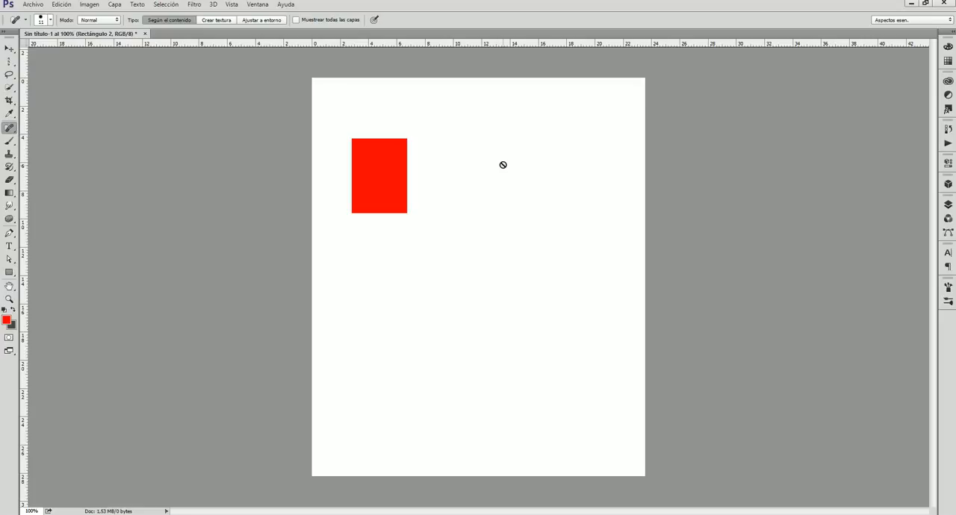
click(9, 141)
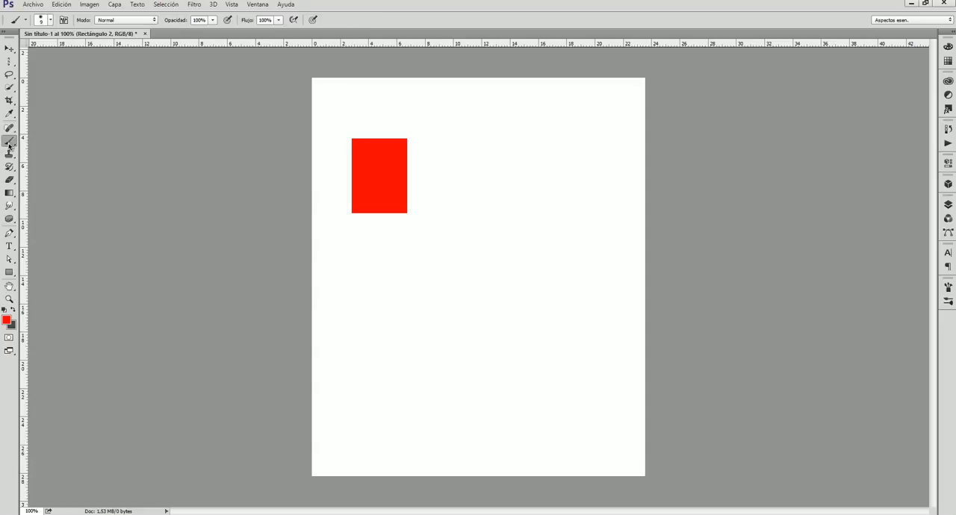
click(10, 142)
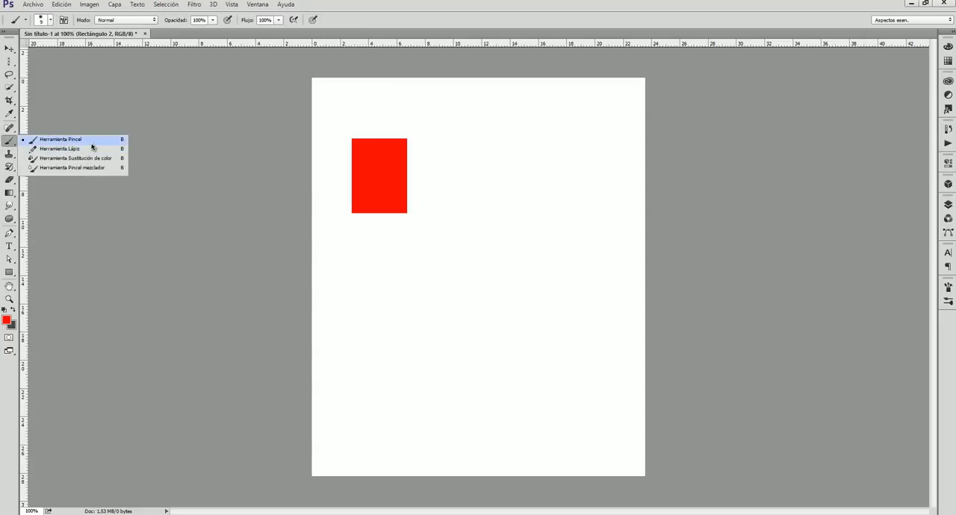
click(11, 141)
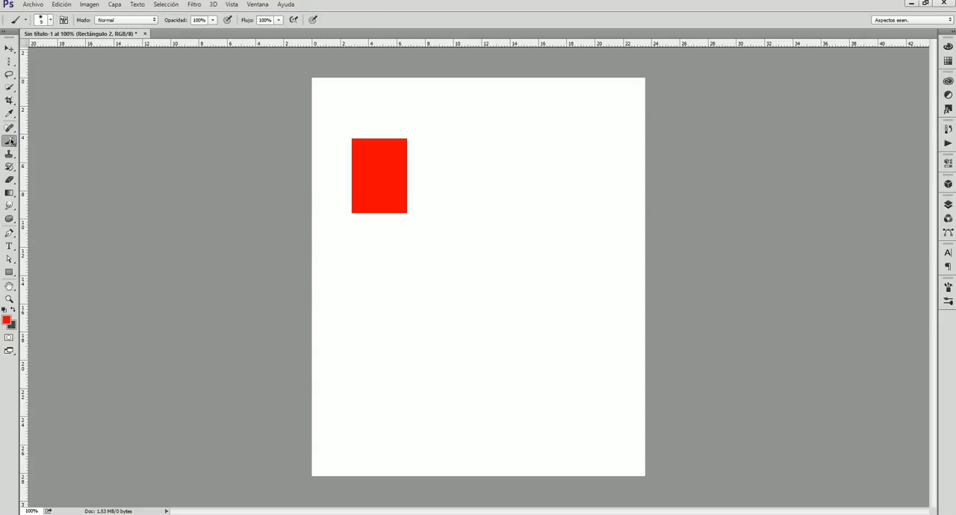
Try the Clone Stamp on the blank part of the canvas, and switch to the Pincel de historia tool.
click(10, 154)
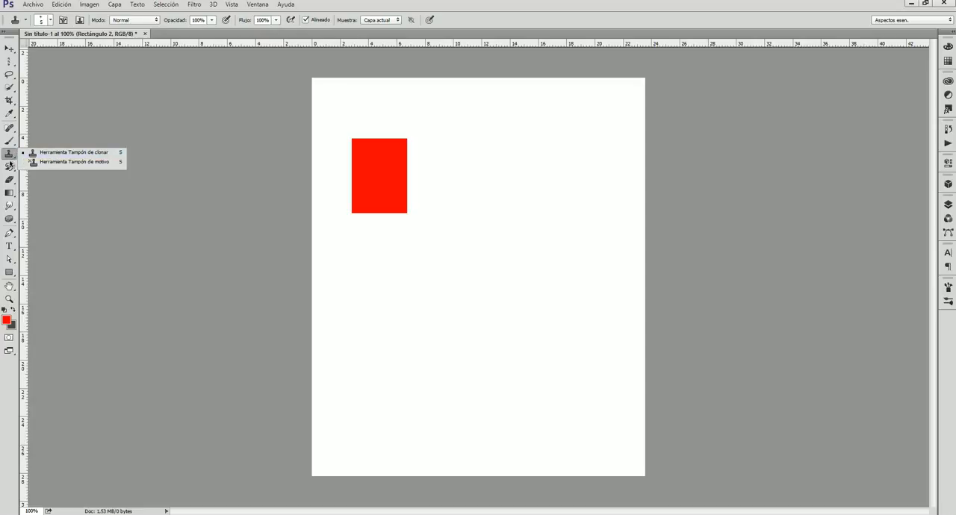
click(549, 261)
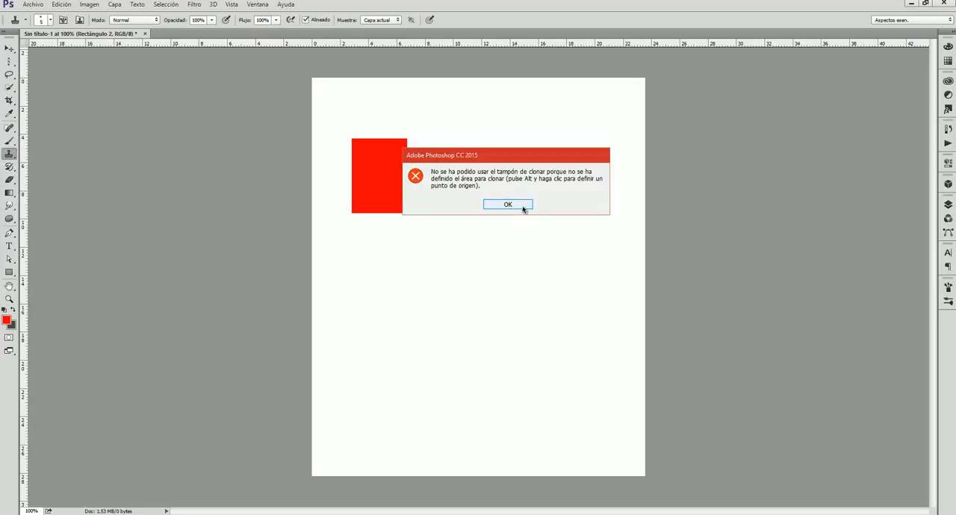
click(523, 210)
click(10, 167)
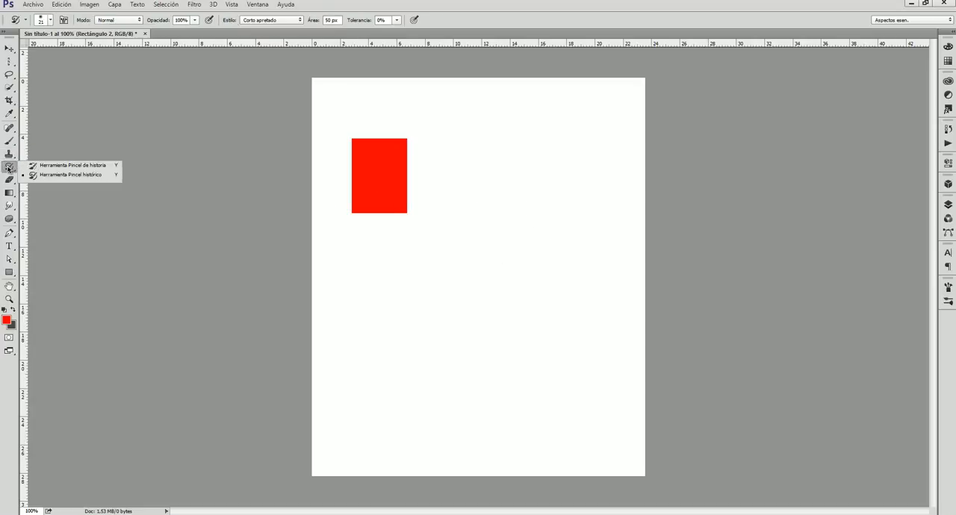
click(82, 168)
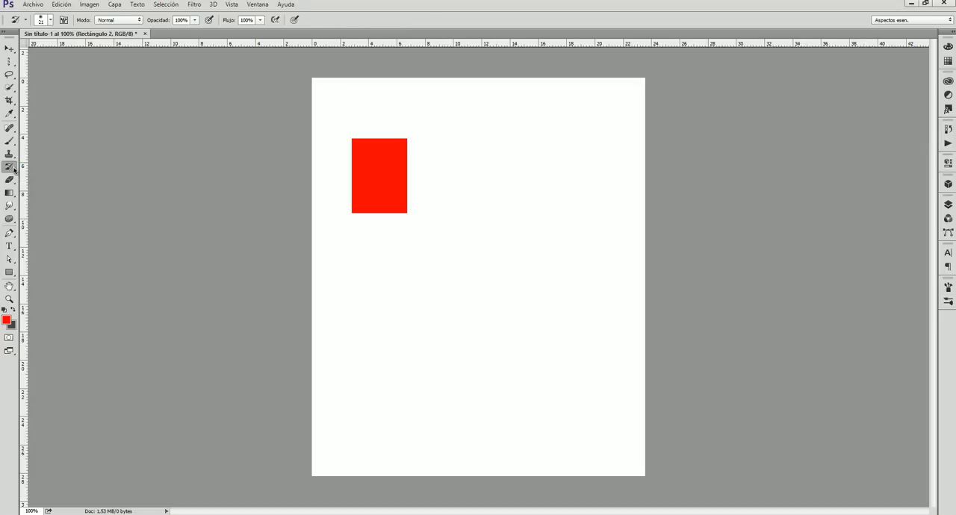
Rasterize the Rectángulo 2 layer and erase a horizontal and a vertical line across the red rectangle with the Eraser.
click(9, 180)
click(60, 177)
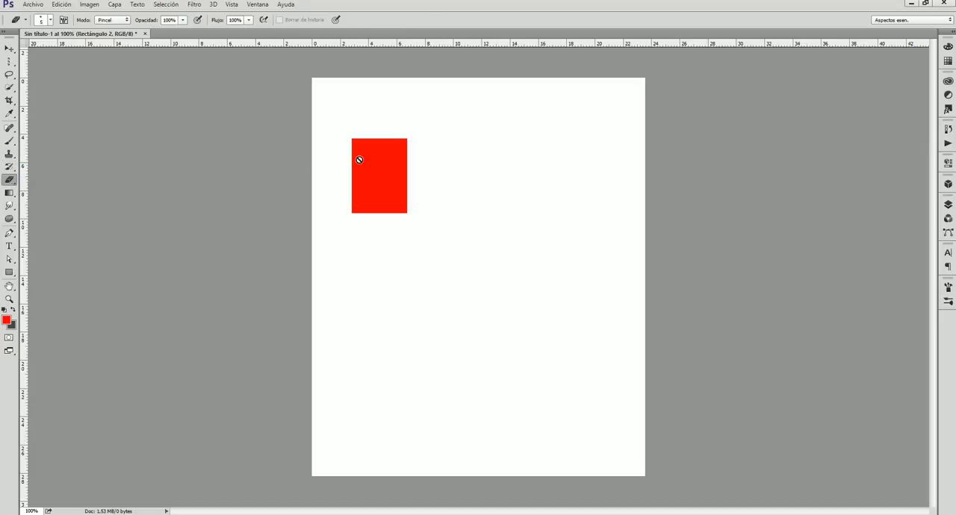
click(948, 204)
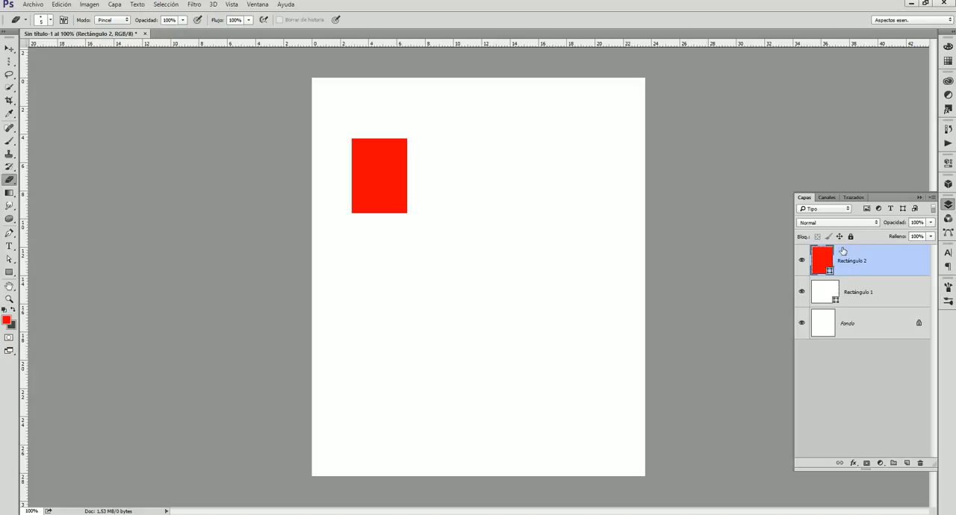
double_click(880, 261)
click(468, 257)
right_click(870, 259)
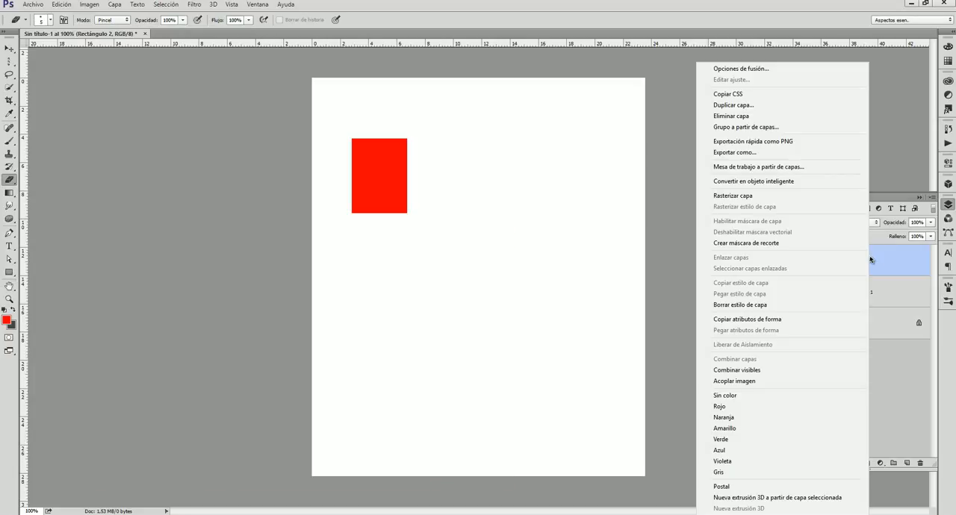
click(756, 196)
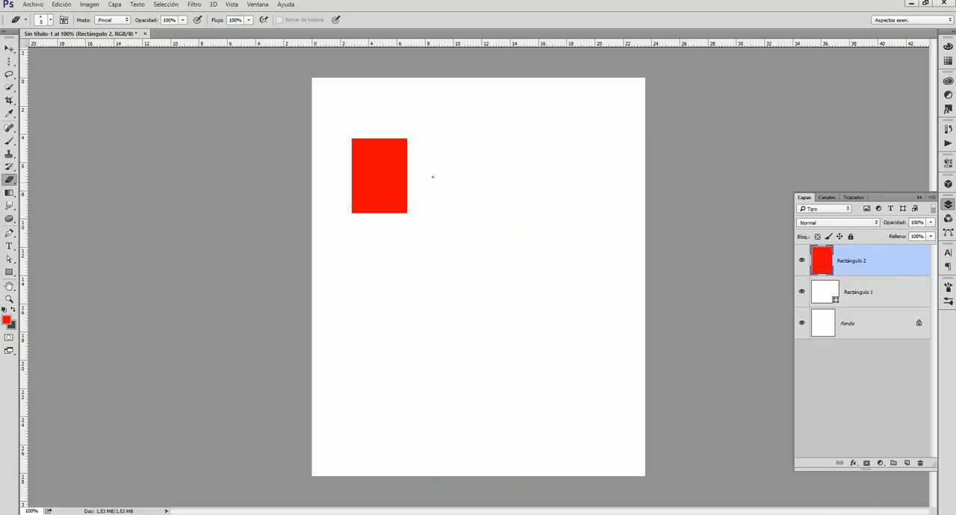
mouse_move(424, 171)
mouse_down()
mouse_move(331, 172)
mouse_move(475, 173)
mouse_move(348, 172)
mouse_up()
mouse_move(377, 133)
mouse_down()
mouse_move(378, 225)
mouse_move(377, 136)
mouse_up()
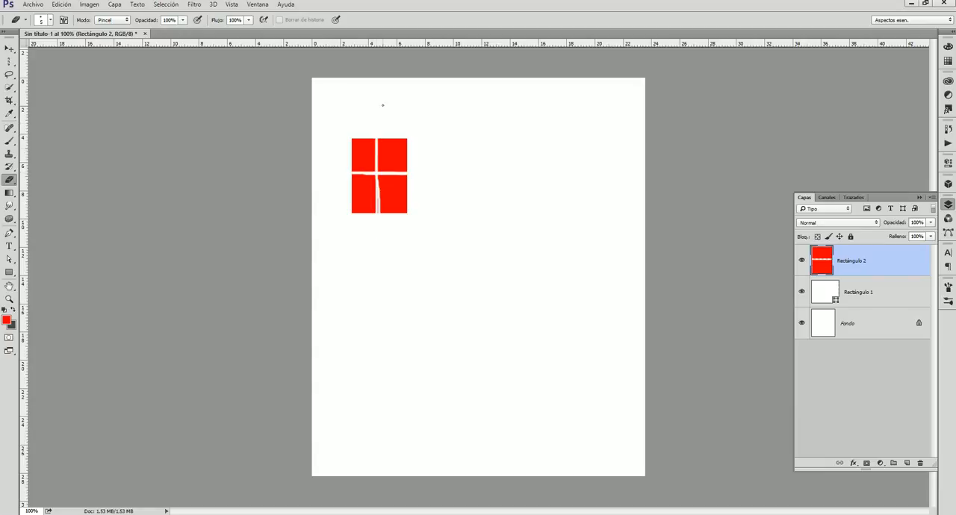
Set the background colour to black and erase a short stroke in the red rectangle's upper right part.
click(13, 310)
click(11, 325)
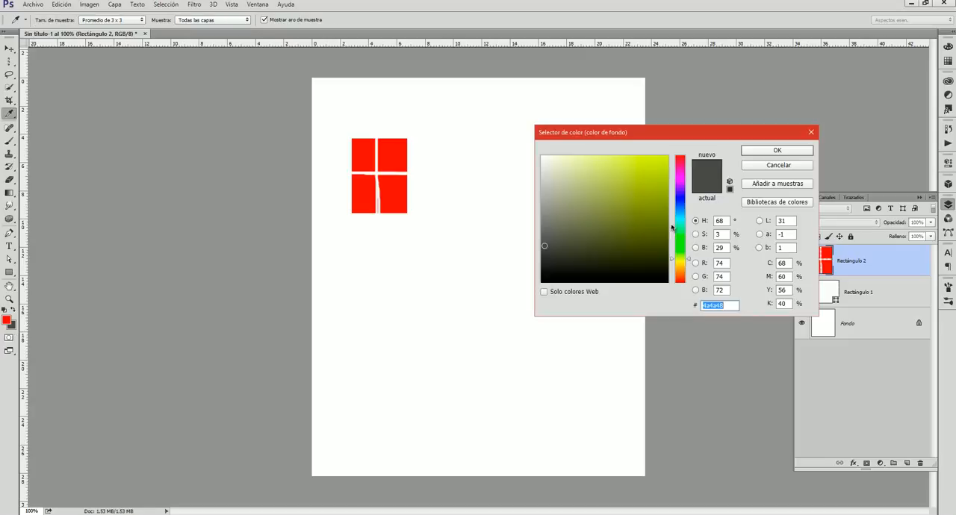
click(668, 282)
click(776, 151)
key(e)
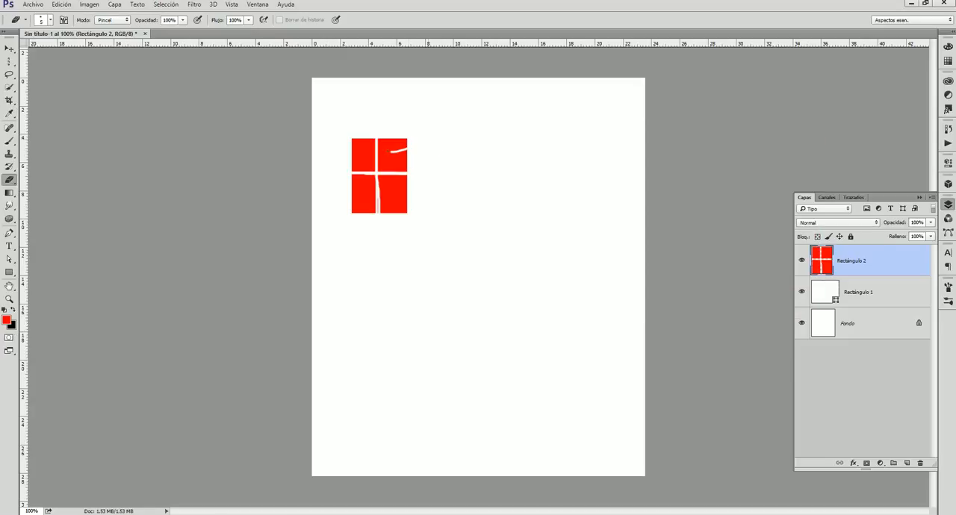
Convert the Fondo background into a regular layer named Capa 0, and erase a diagonal stroke on it to the red rectangle's right.
double_click(885, 324)
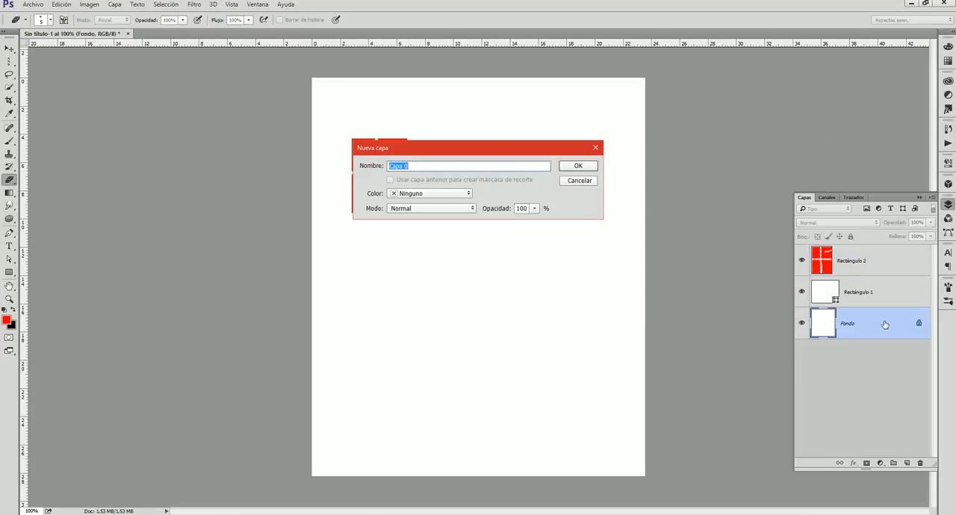
key(BackSpace)
key(Return)
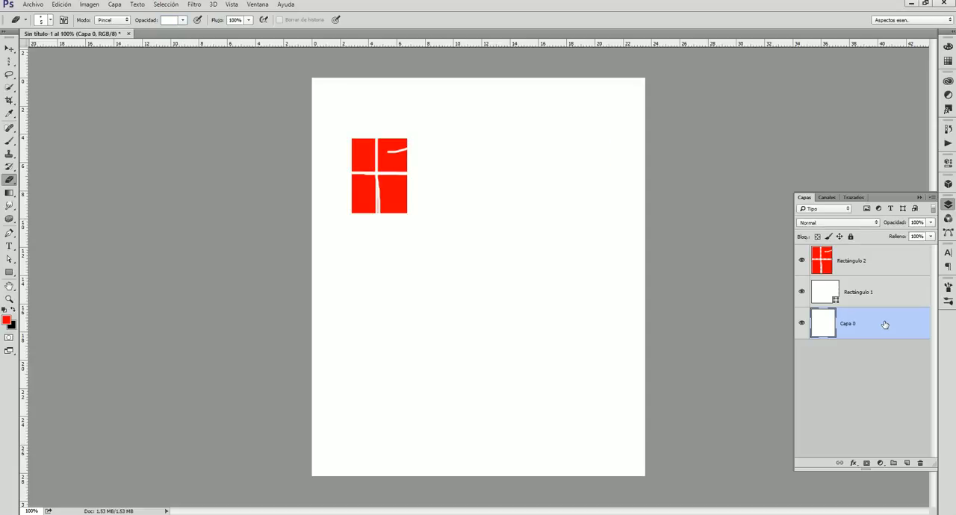
drag(375, 155, 438, 170)
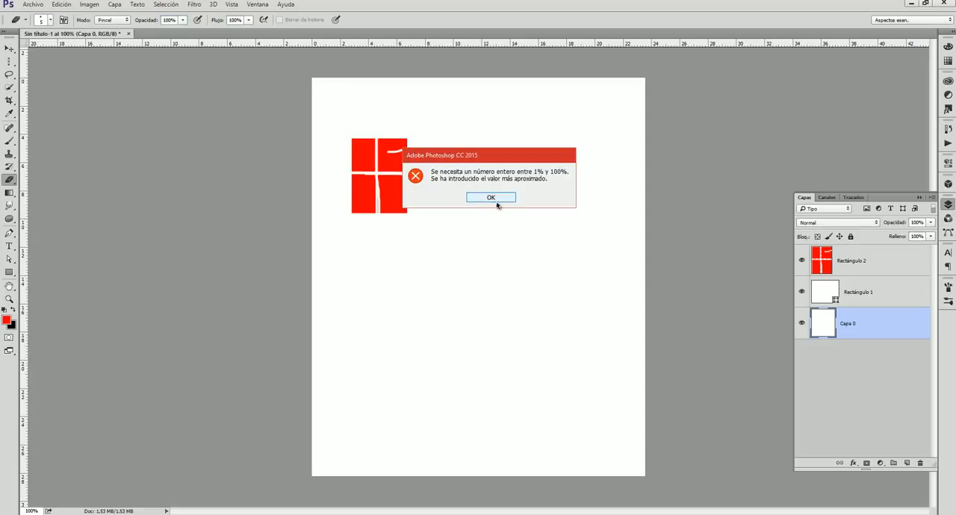
click(496, 200)
Erase scribbled strokes across the red rectangle on the Rectángulo 2 layer, and delete the Rectángulo 1 layer.
click(880, 254)
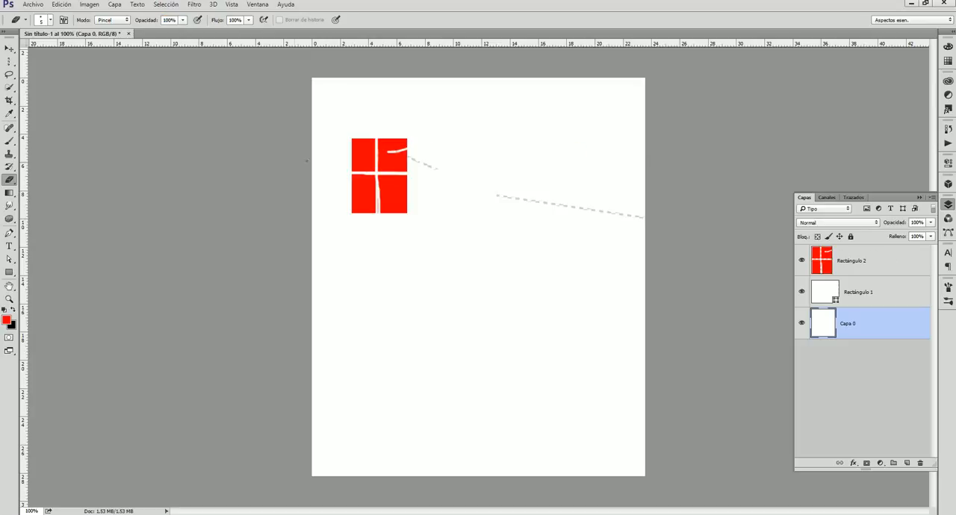
click(881, 259)
mouse_move(403, 173)
mouse_down()
mouse_move(382, 203)
mouse_move(376, 176)
mouse_move(409, 165)
mouse_up()
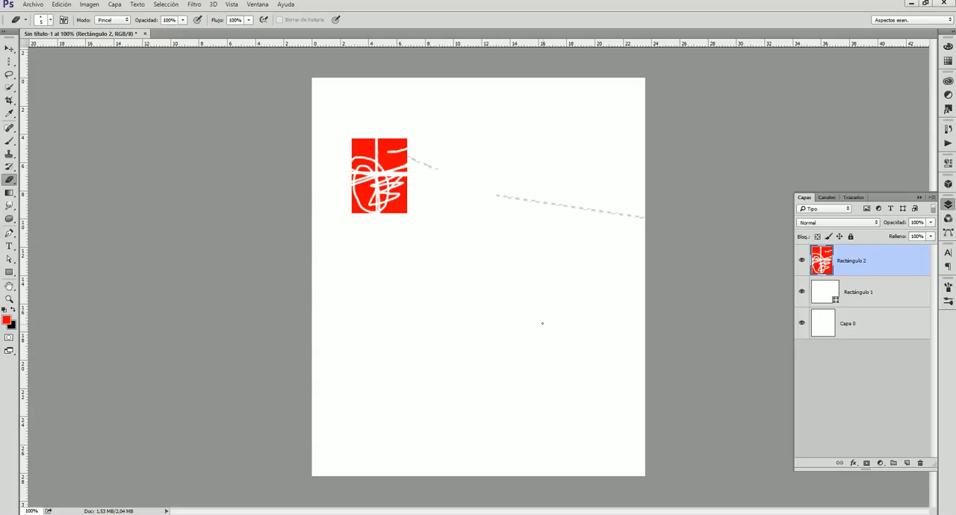
click(886, 285)
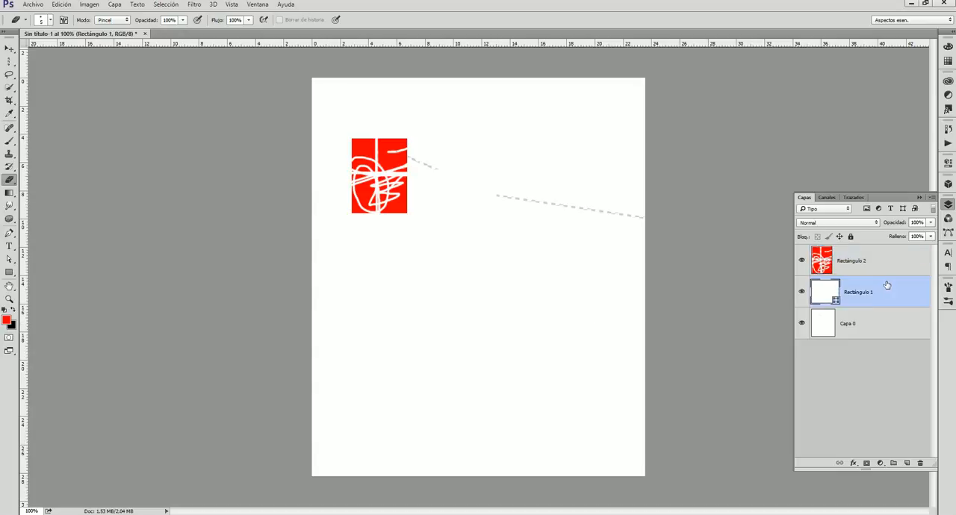
key(Delete)
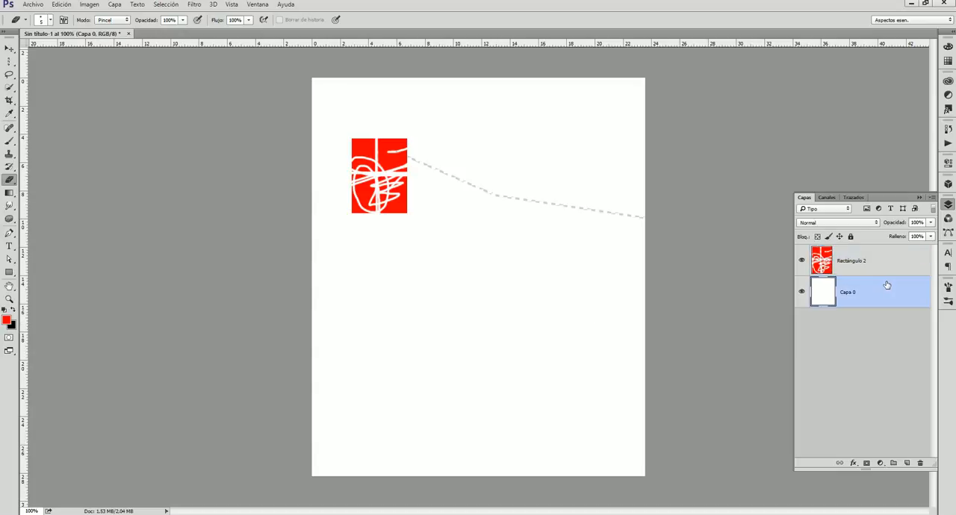
Fill Capa 0 with a diagonal linear gradient from dark grey at the upper left to lighter grey.
click(9, 192)
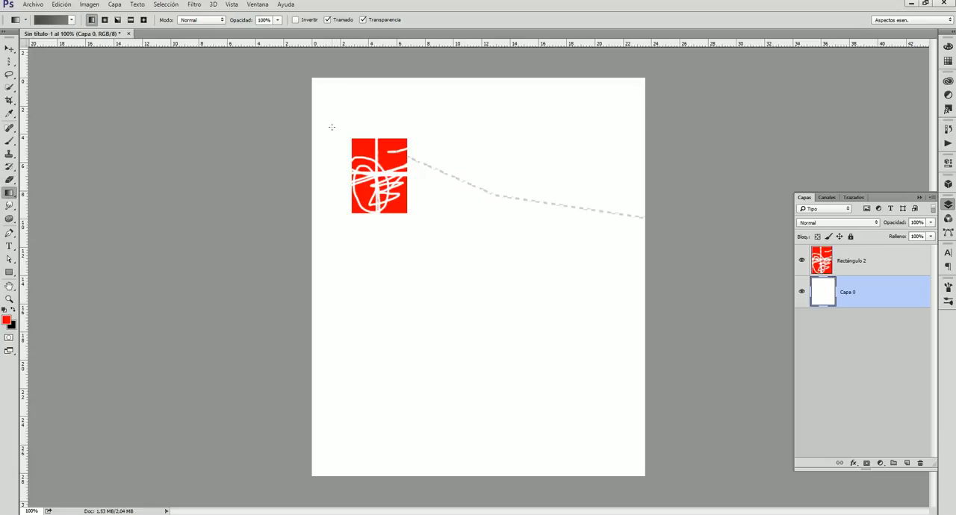
drag(485, 238, 634, 289)
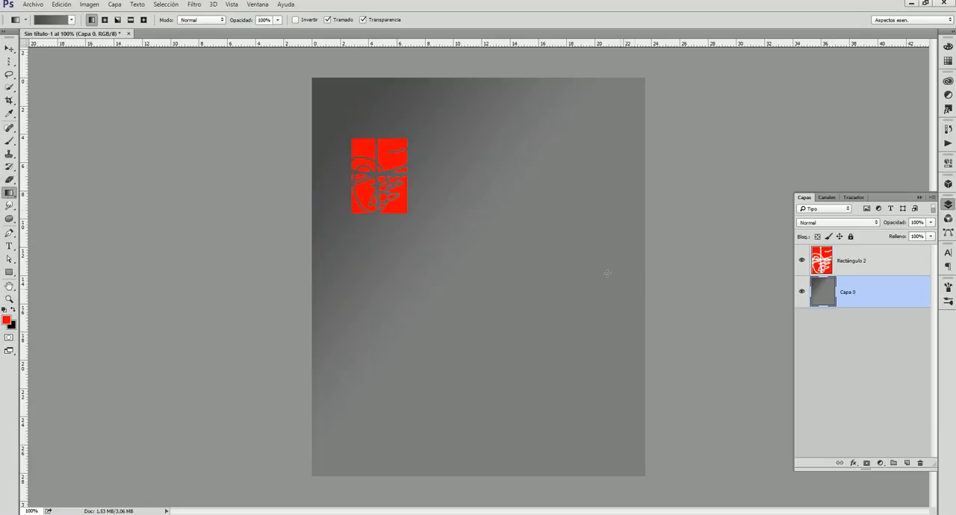
click(103, 20)
click(91, 20)
Go through the Smudge and Sponge tools and choose the Subexponer tool.
click(11, 207)
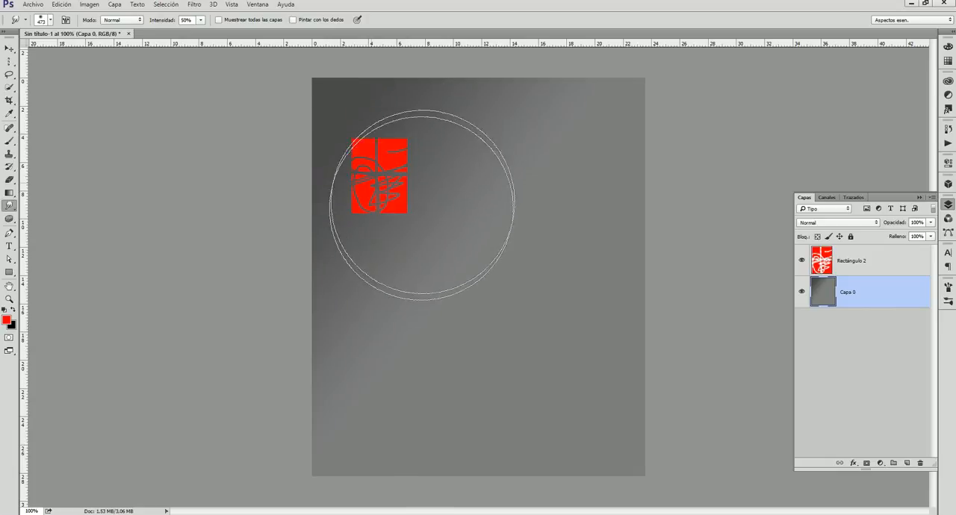
click(10, 220)
right_click(9, 219)
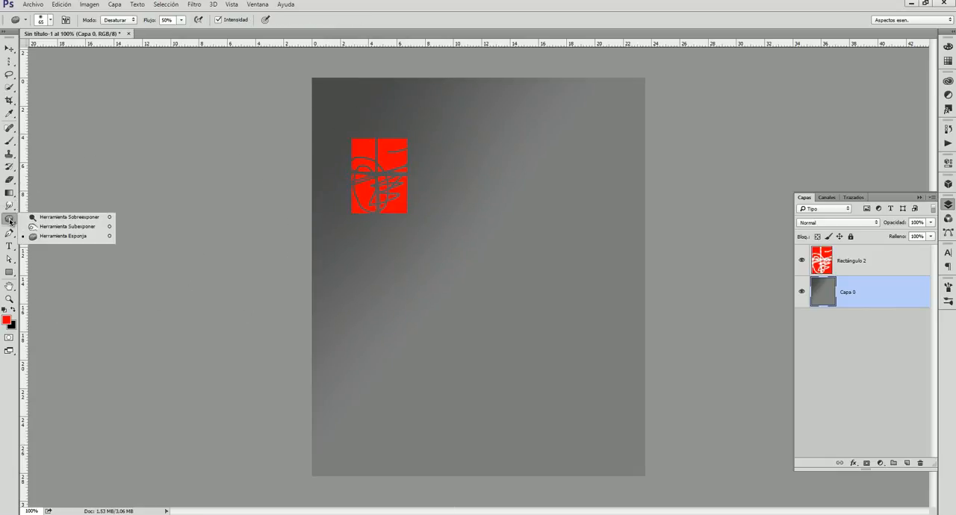
click(86, 227)
Draw a long winding work path with the Pen tool, starting with straight segments and continuing with overlapping curves across the page.
click(9, 233)
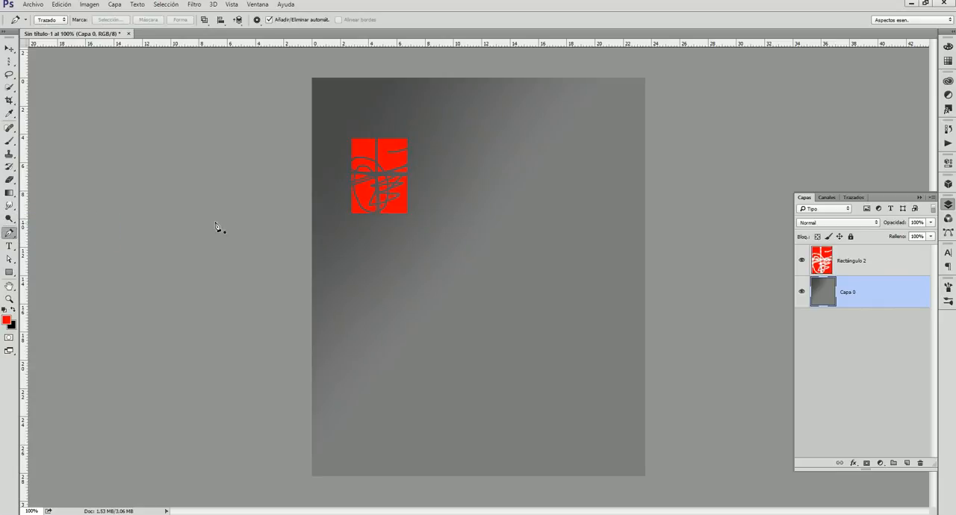
click(484, 119)
click(597, 150)
click(594, 286)
drag(465, 350, 396, 255)
drag(478, 217, 478, 207)
drag(422, 133, 384, 126)
drag(351, 171, 350, 210)
drag(346, 250, 357, 288)
drag(374, 325, 385, 336)
drag(418, 357, 430, 355)
drag(467, 275, 499, 258)
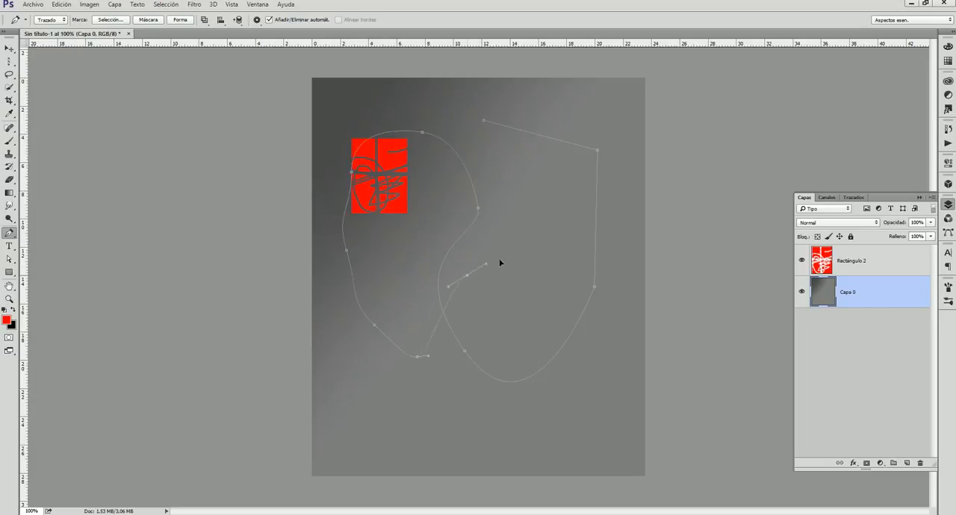
drag(556, 222, 549, 185)
drag(513, 149, 431, 111)
drag(387, 143, 384, 164)
drag(422, 236, 420, 248)
drag(398, 270, 384, 269)
drag(360, 226, 431, 191)
drag(441, 168, 436, 130)
drag(402, 113, 386, 111)
drag(322, 170, 315, 222)
drag(302, 298, 375, 373)
drag(505, 443, 590, 413)
drag(566, 260, 487, 141)
drag(569, 114, 572, 169)
drag(431, 133, 350, 115)
drag(323, 139, 316, 179)
drag(331, 219, 333, 223)
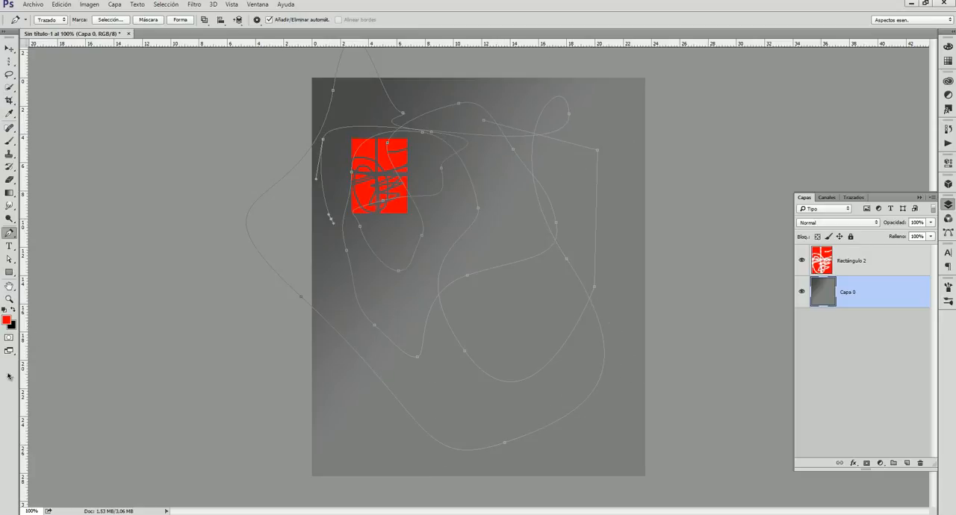
Add the red point text "curso" in the Feast of Flesh BB font at 150 pt near the bottom of the page.
click(10, 246)
click(347, 111)
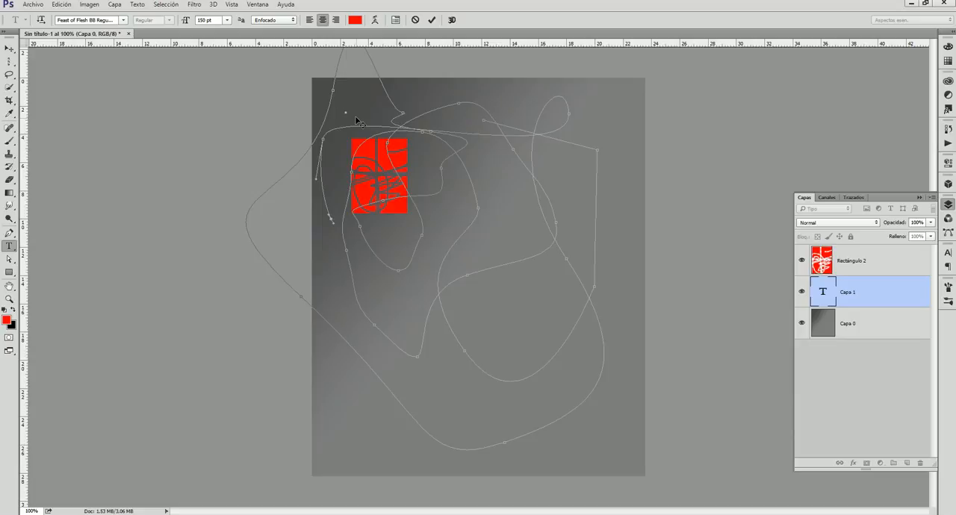
text(duks)
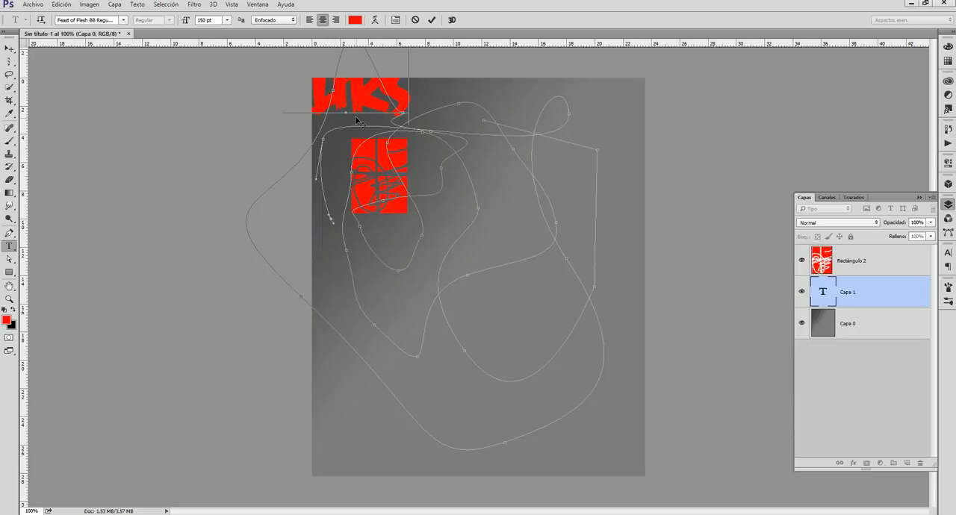
drag(357, 119, 506, 475)
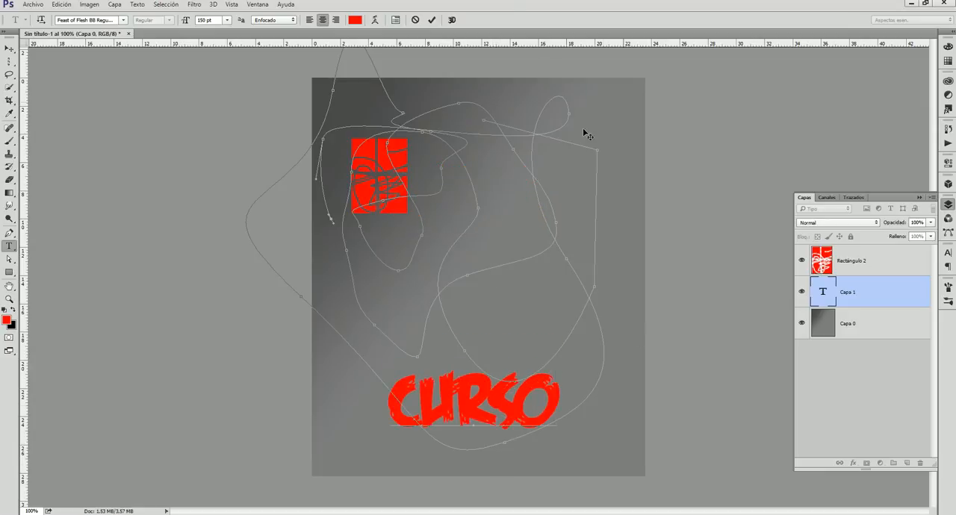
click(432, 20)
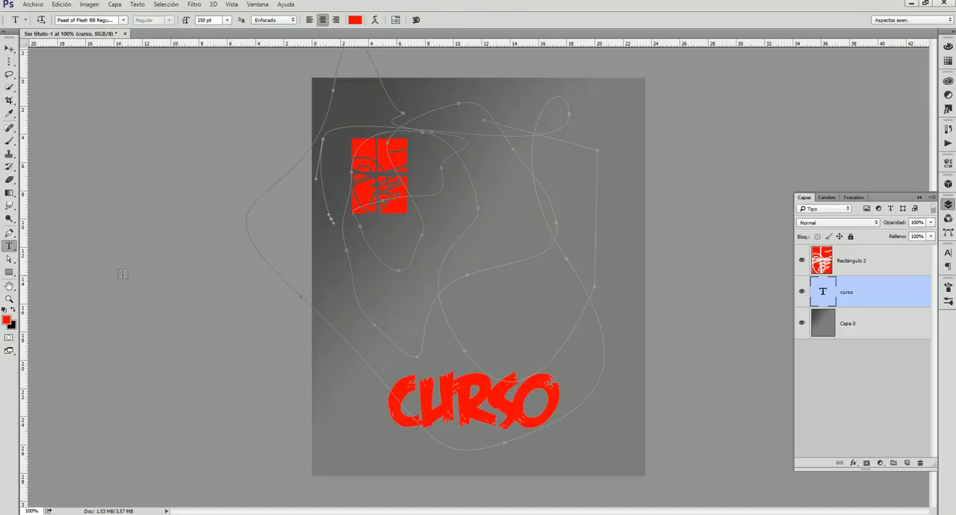
Reshape the freehand path by selecting and moving its anchor points and handles around the scribbled red rectangle.
click(8, 258)
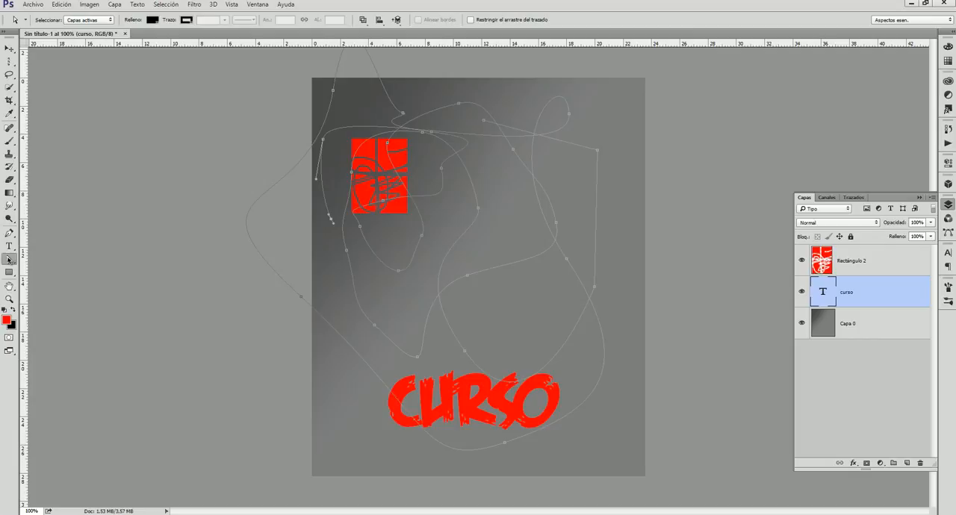
click(362, 230)
click(441, 172)
drag(442, 172, 273, 173)
click(478, 210)
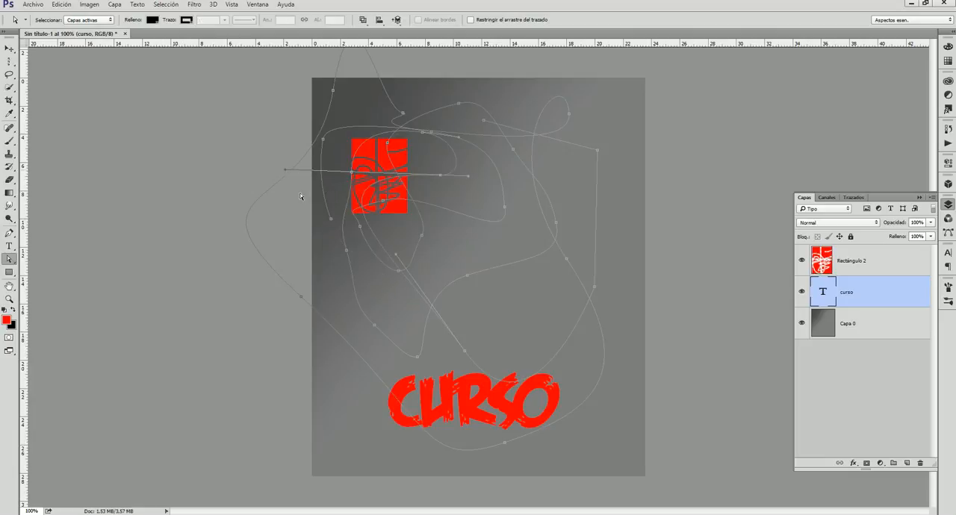
Draw a red rectangle shape of about 372 x 205 px in the middle of the page, above the curso text.
click(9, 273)
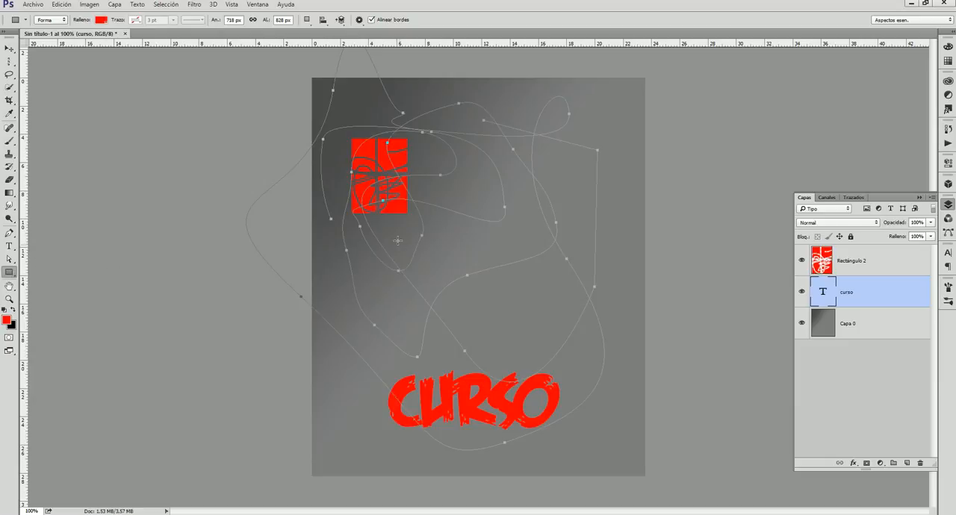
drag(401, 230, 586, 330)
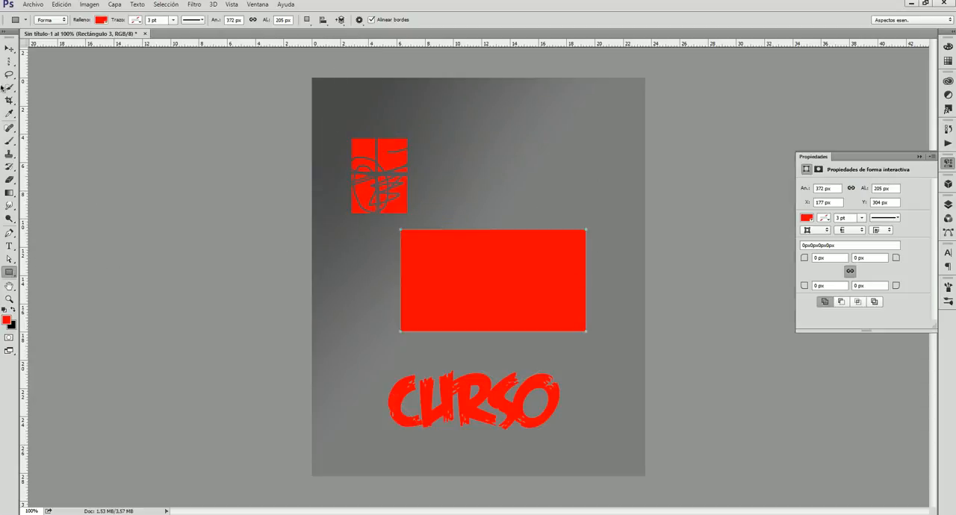
Zoom in closely on the scribbled red rectangle and zoom back out to the whole page at 100%.
click(9, 288)
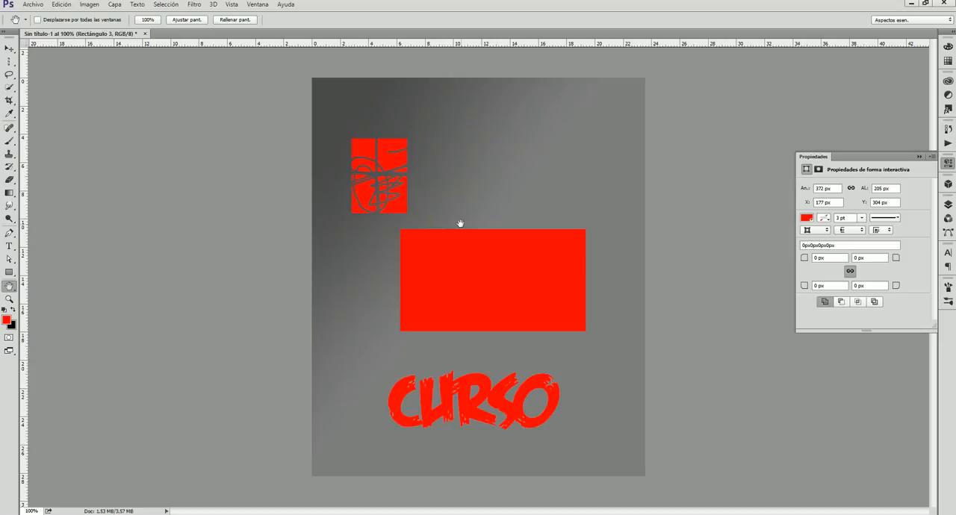
click(9, 299)
drag(299, 72, 448, 238)
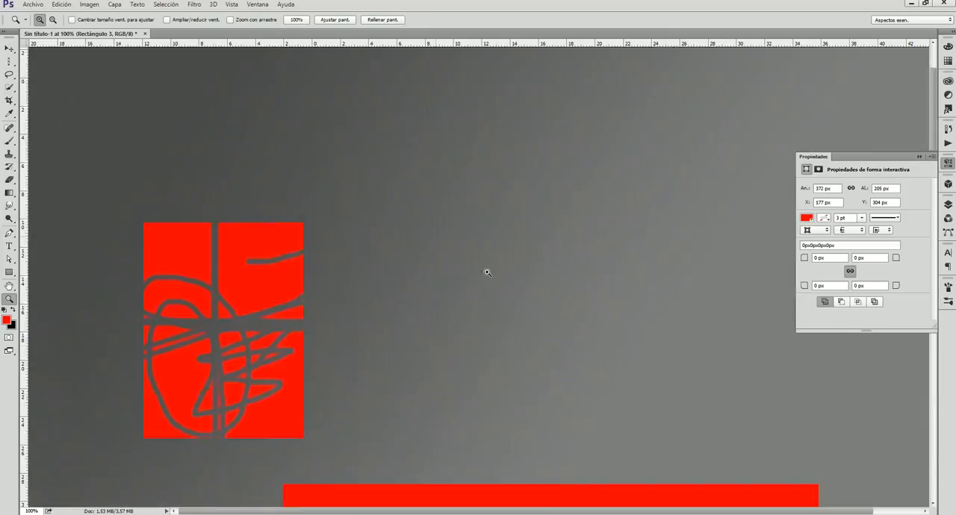
drag(393, 209, 587, 457)
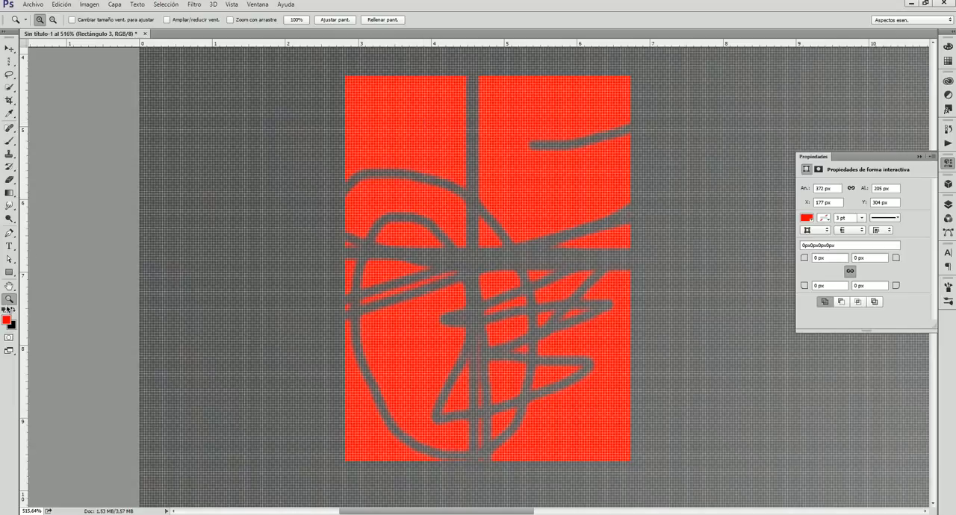
click(53, 19)
click(668, 493)
click(697, 334)
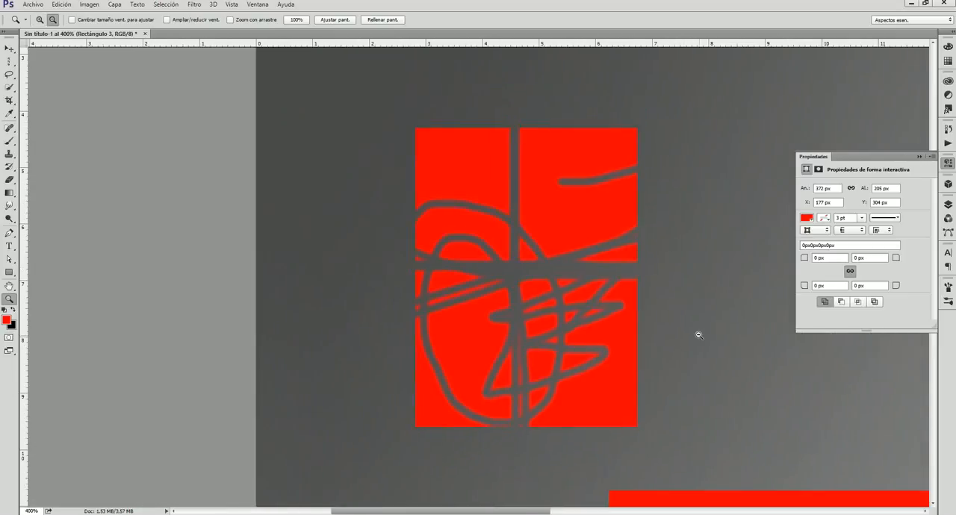
click(697, 333)
click(799, 363)
click(758, 380)
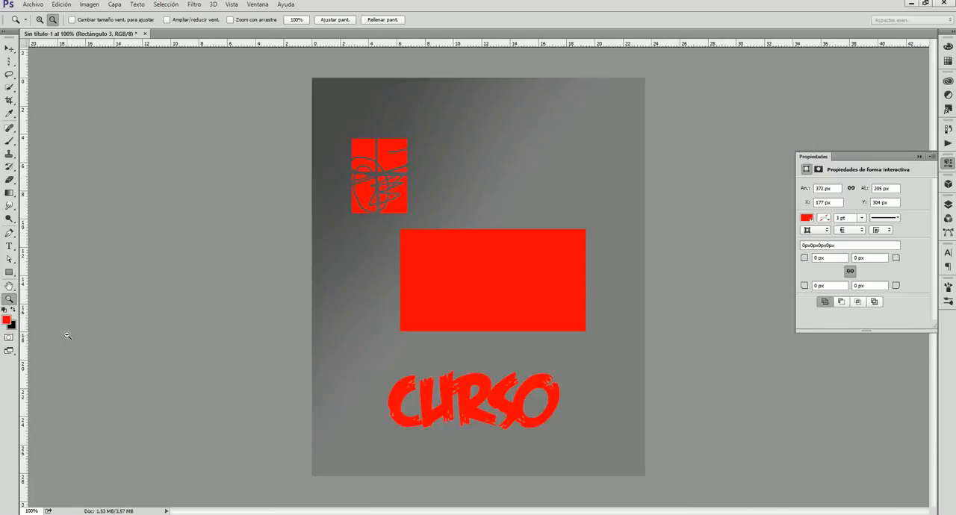
On the Rectángulo 2 layer, brush a red horizontal line beside the scribbled rectangle and a black one just below it.
click(9, 48)
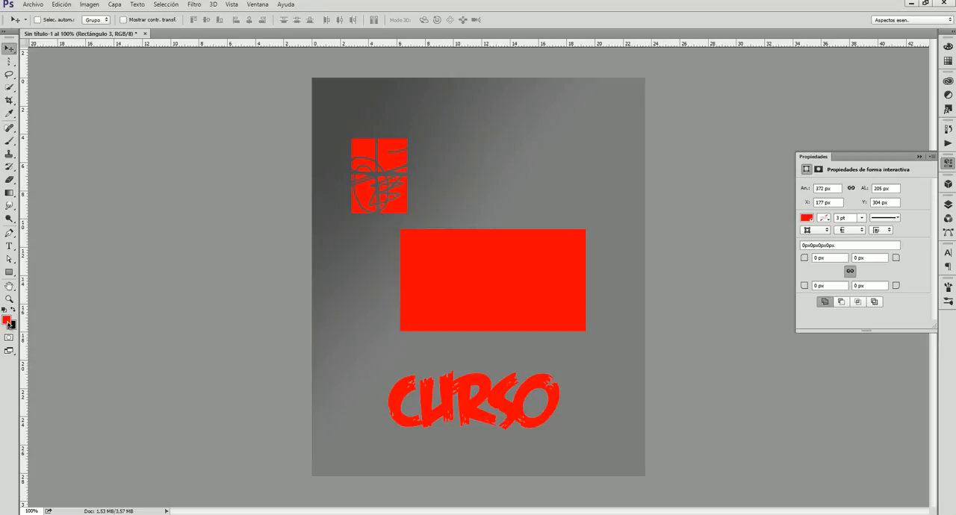
click(10, 141)
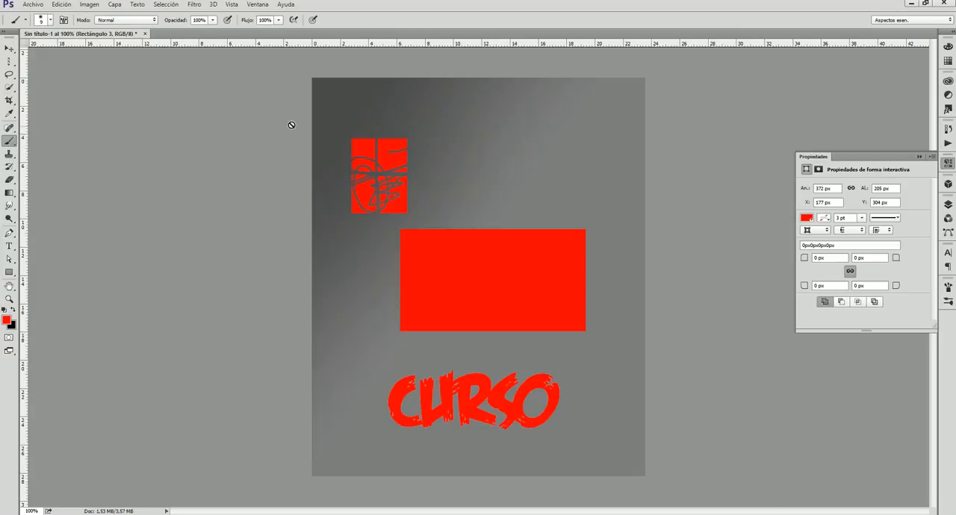
click(948, 204)
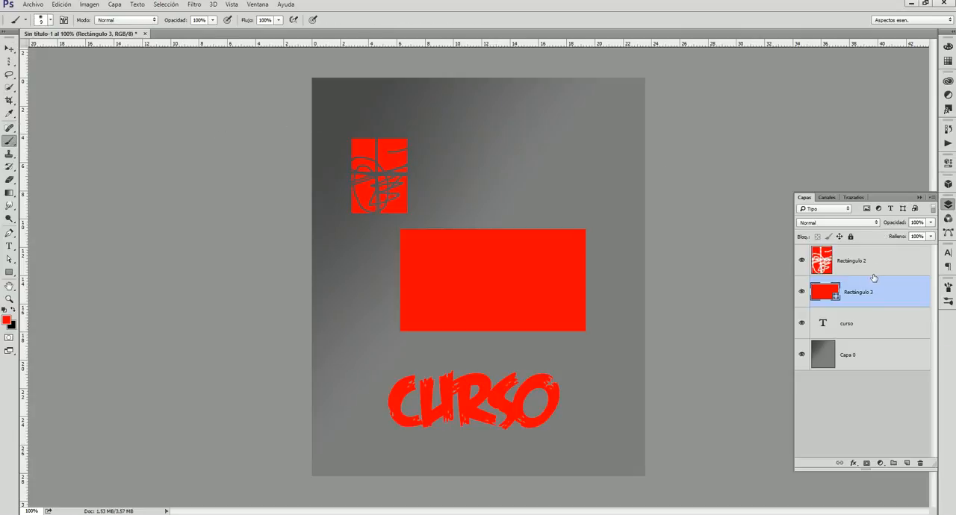
click(880, 330)
click(891, 263)
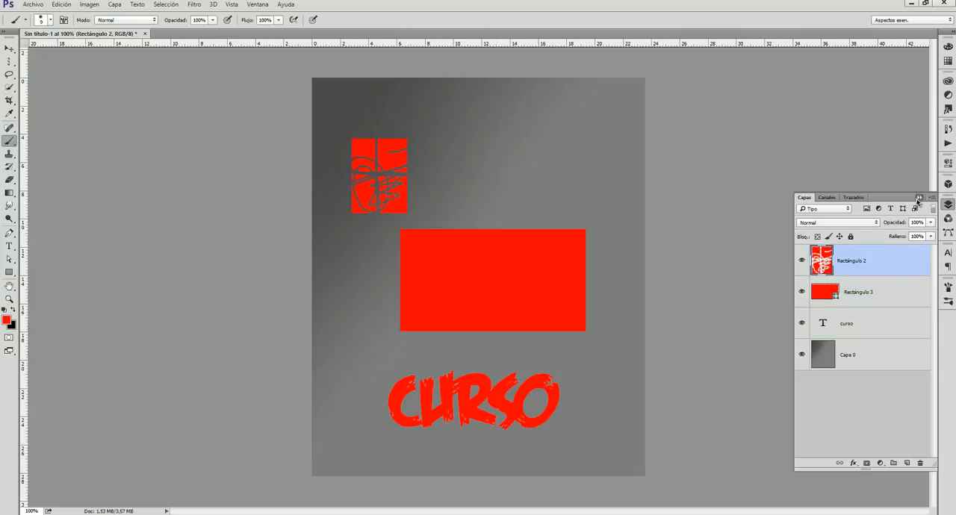
click(919, 197)
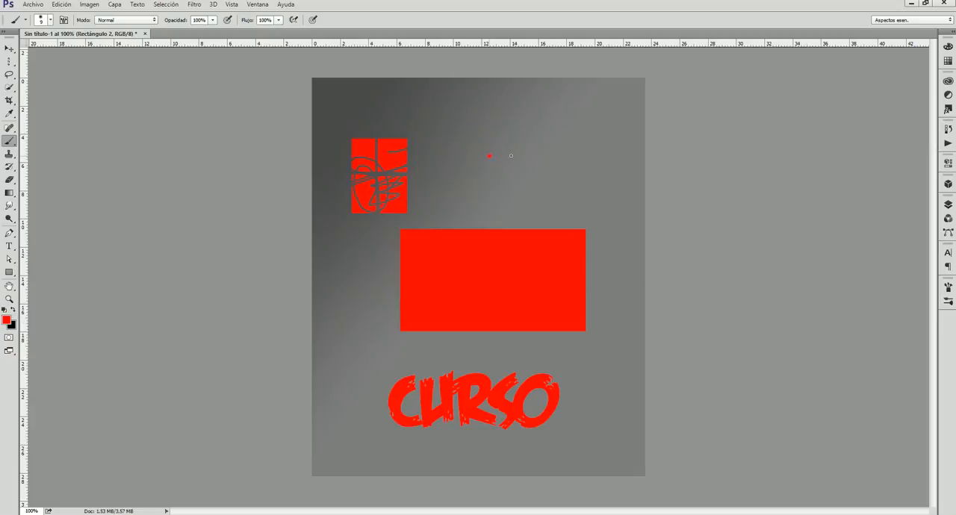
drag(511, 155, 599, 157)
click(13, 313)
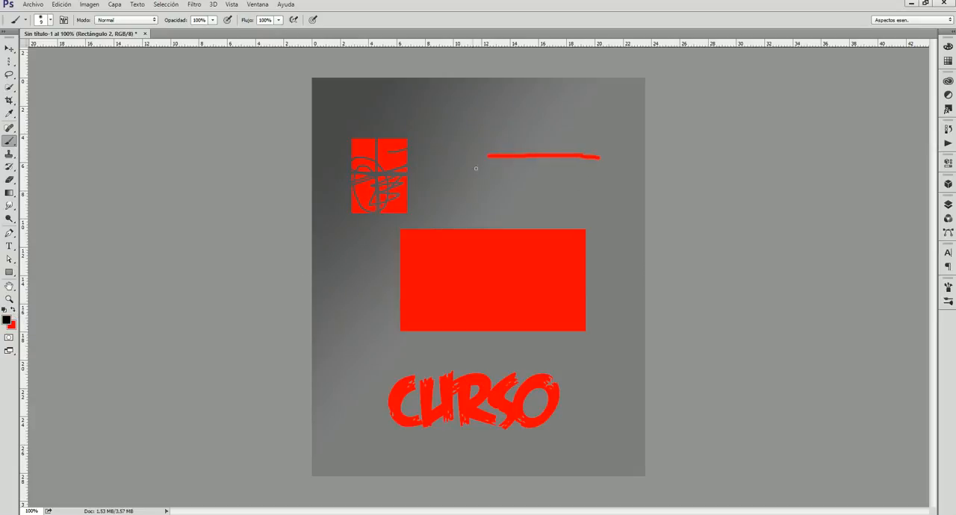
drag(507, 171, 610, 173)
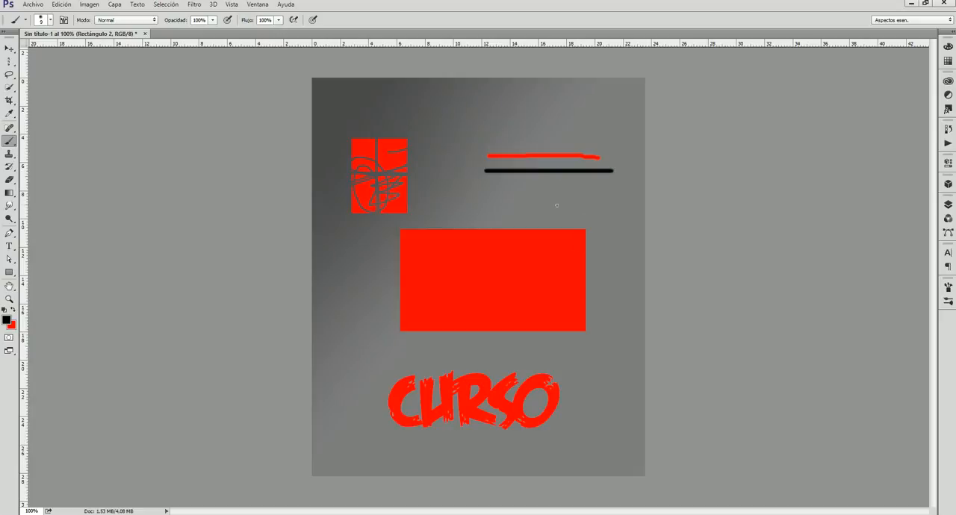
Set the foreground colour to blue 001eff and brush a horizontal line below the black one.
click(14, 313)
click(6, 320)
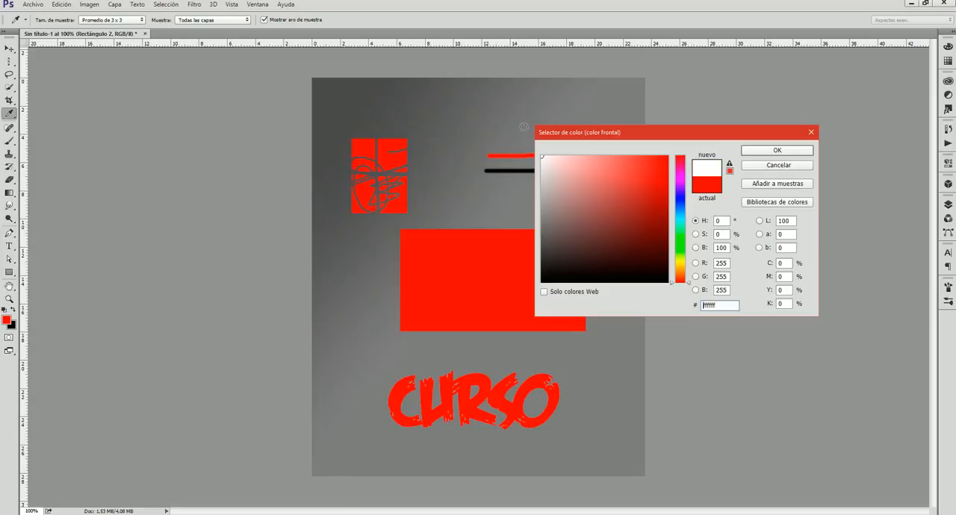
click(667, 252)
drag(681, 239, 681, 191)
click(667, 158)
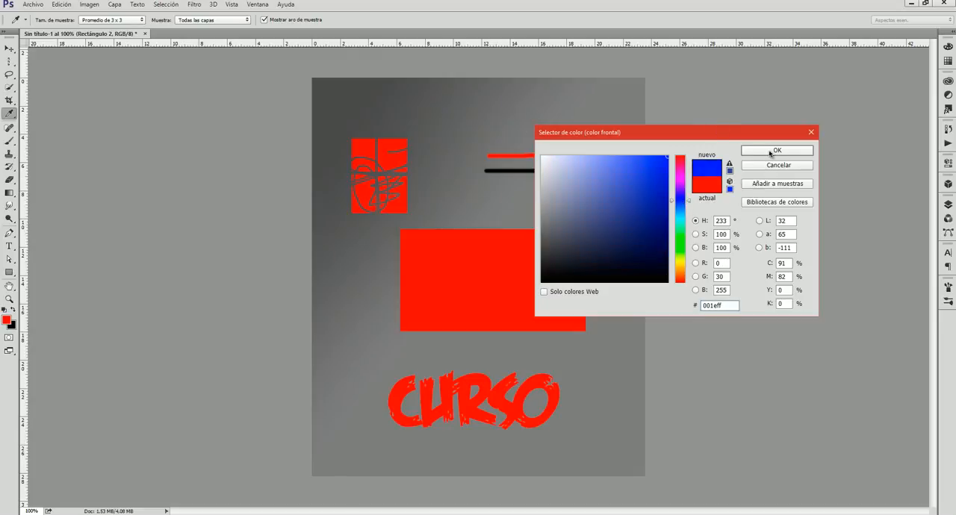
click(777, 150)
key(b)
drag(570, 189, 624, 192)
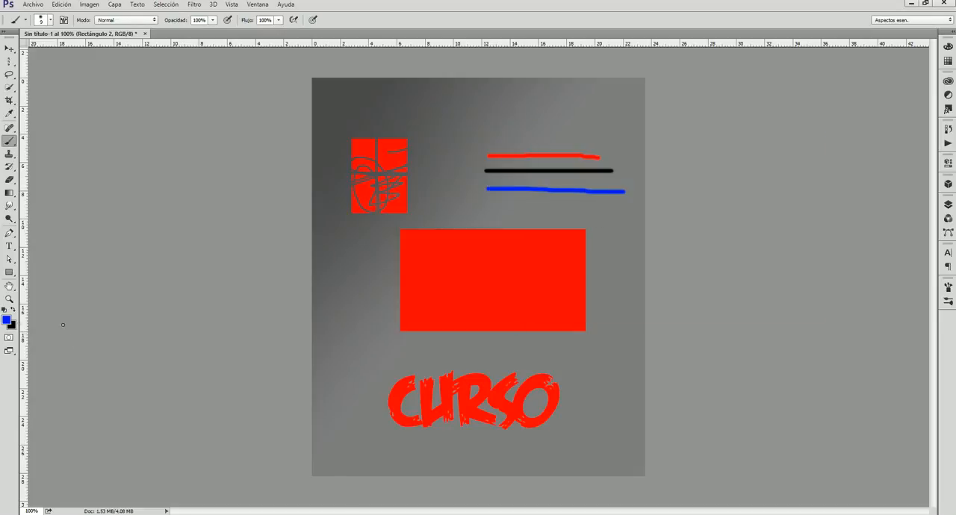
Scribble a quick mask over the scribbled rectangle and the starts of the brushed lines, and convert it to a selection.
click(9, 339)
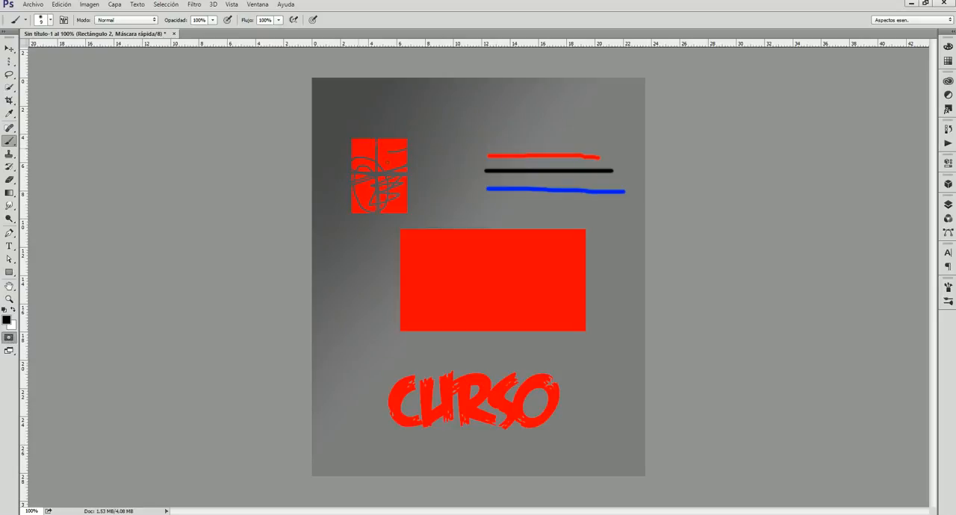
drag(493, 135, 505, 141)
drag(461, 177, 464, 185)
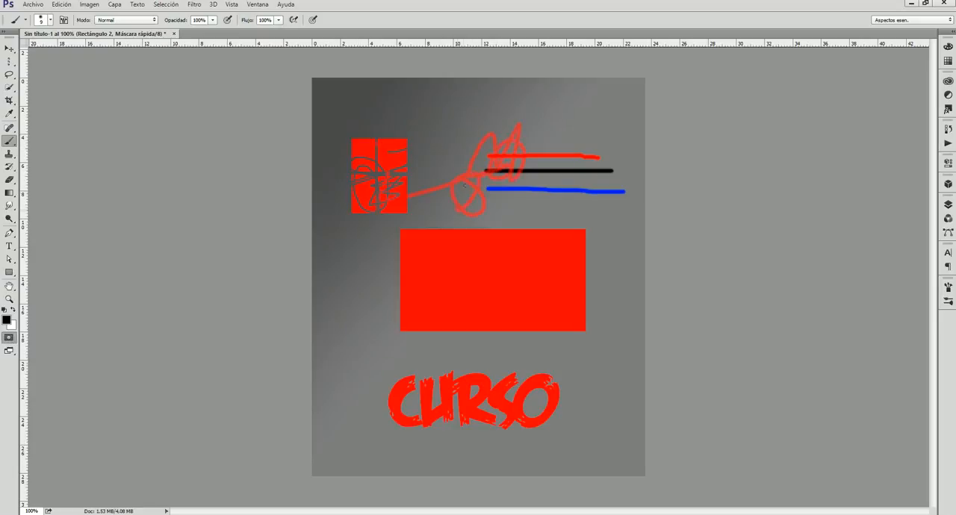
click(9, 337)
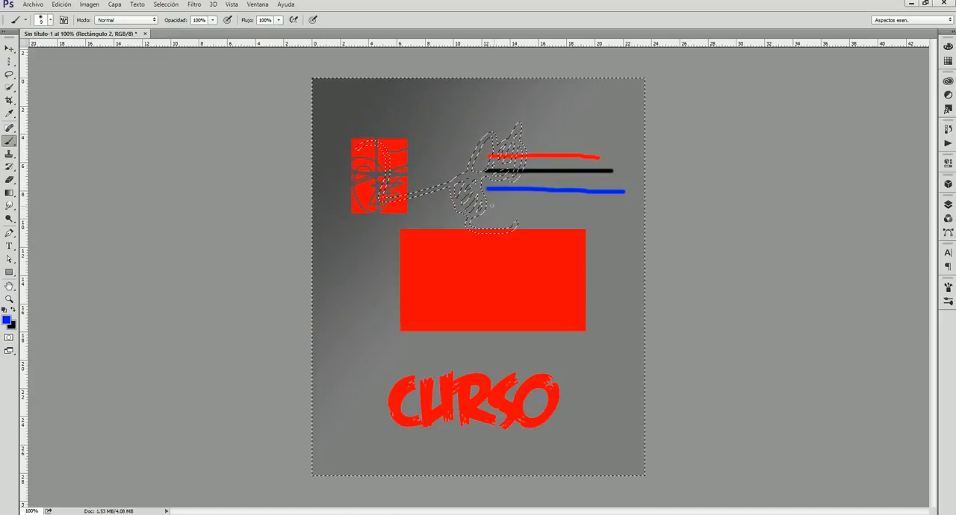
Cycle through full screen with menu bar and full screen mode, and return to the standard screen mode.
click(9, 351)
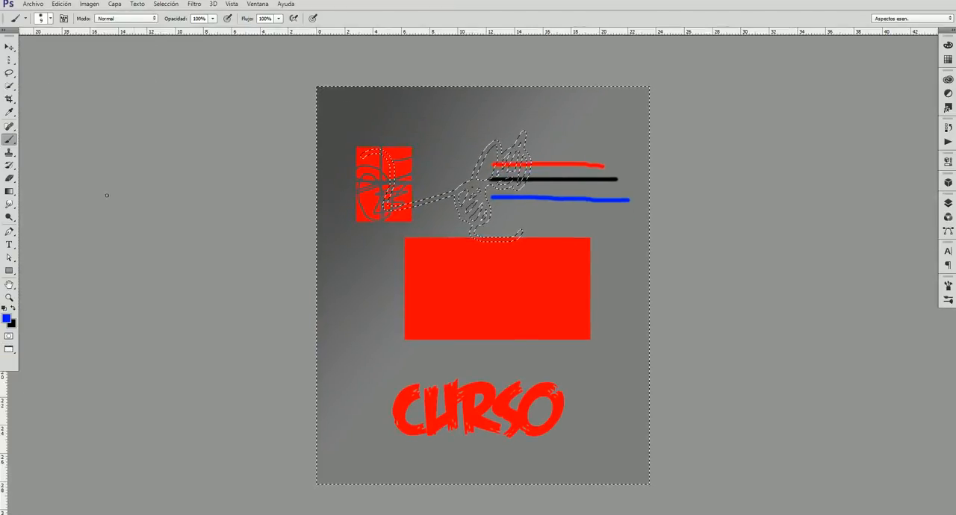
key(f)
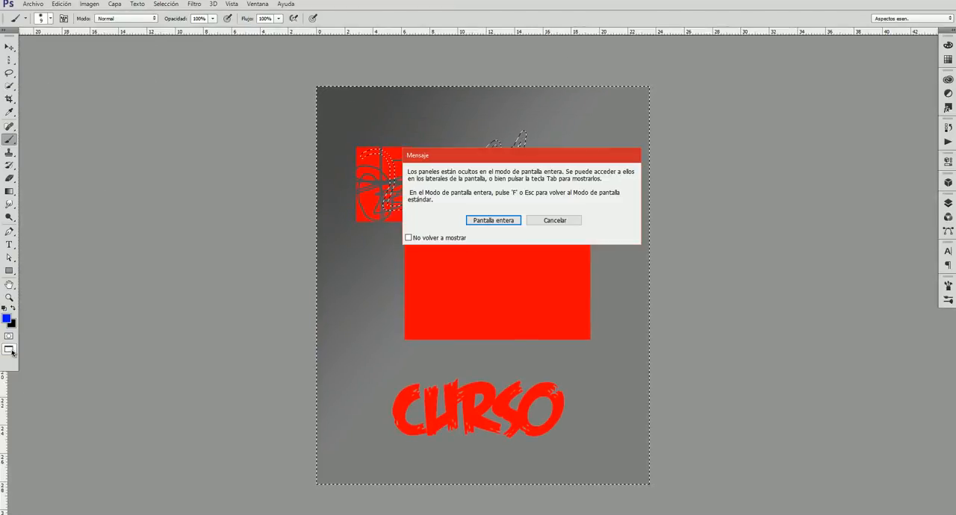
click(507, 221)
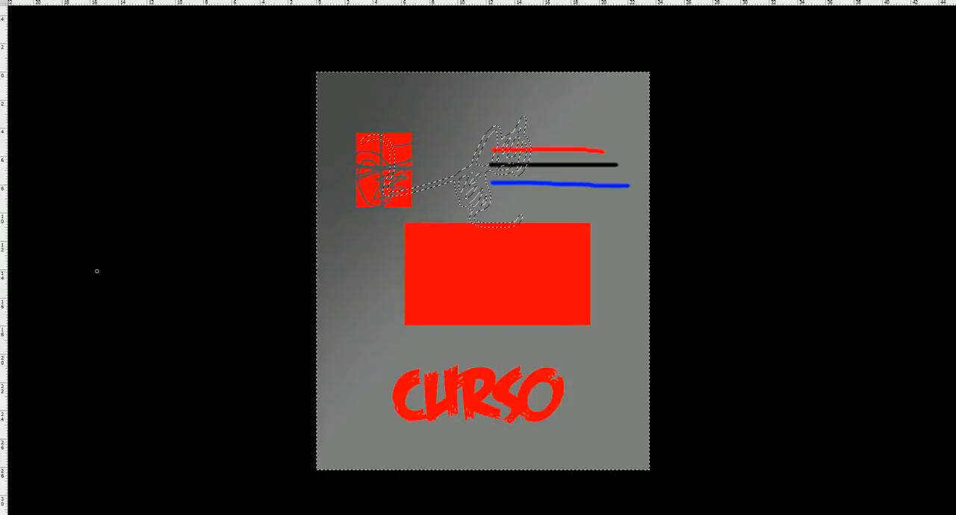
key(f)
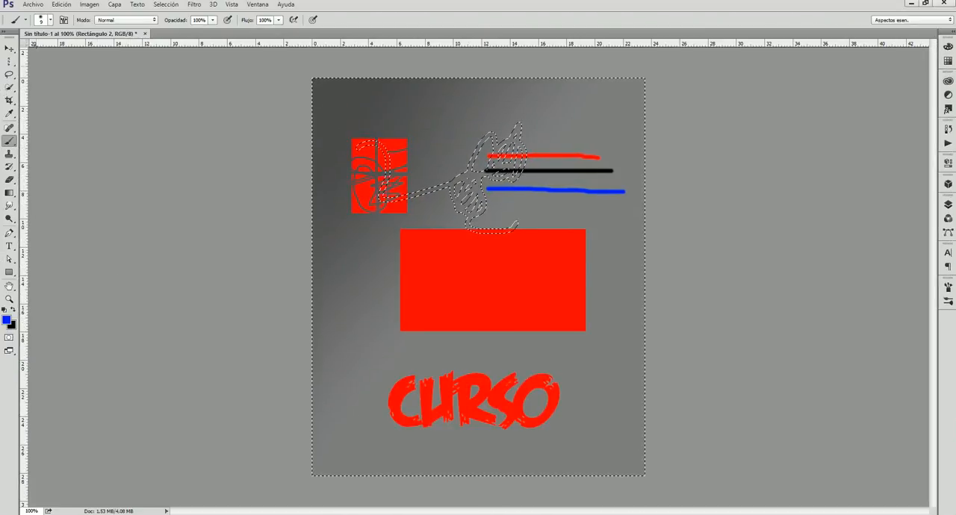
Look through the file, edit, image and layer commands, including the image adjustments, and view the document's layer list.
click(36, 5)
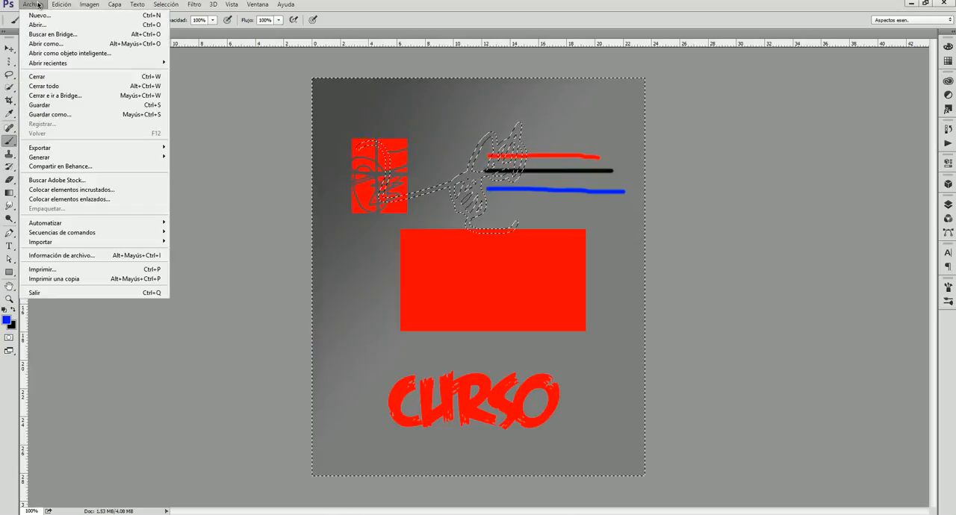
mouse_move(62, 4)
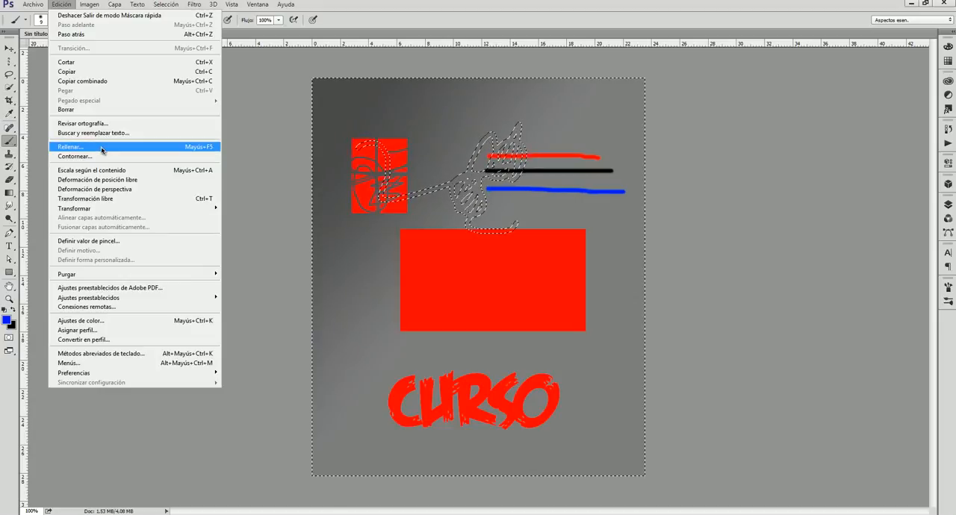
click(90, 6)
click(91, 6)
mouse_move(94, 33)
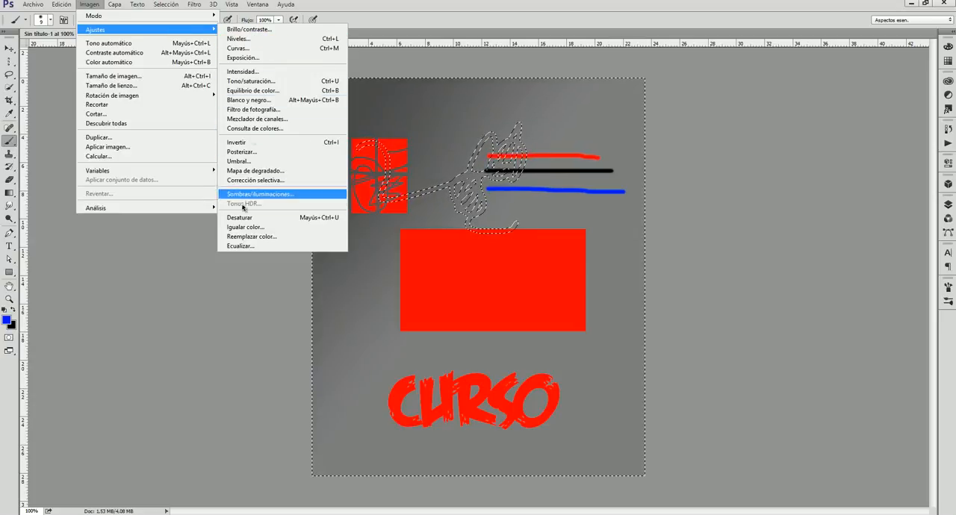
mouse_move(115, 4)
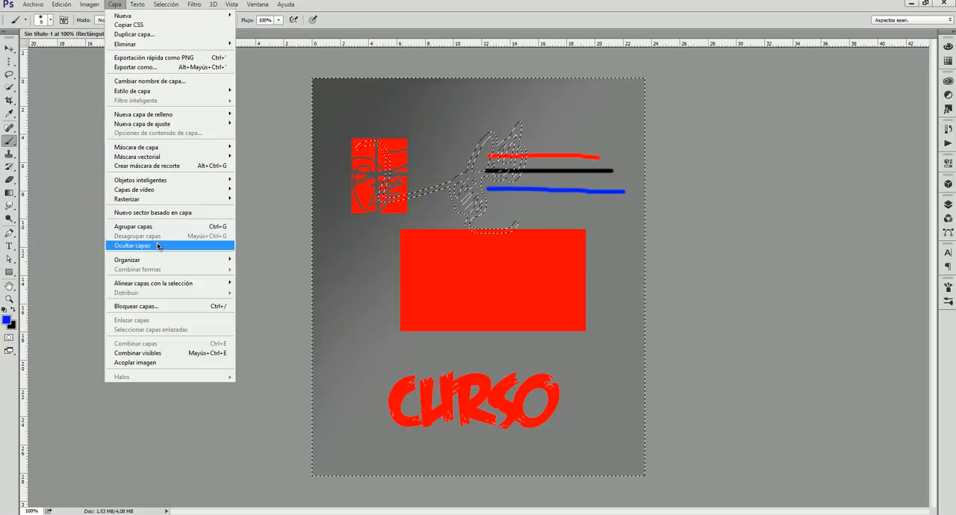
click(948, 204)
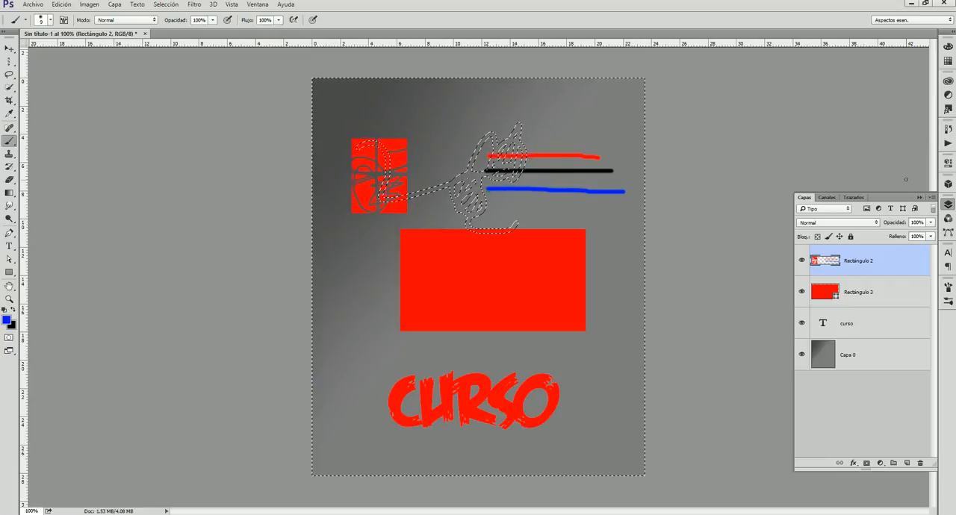
click(920, 197)
Widen the collapsed panel dock so that it shows panel names, and review the list of available panels.
click(953, 33)
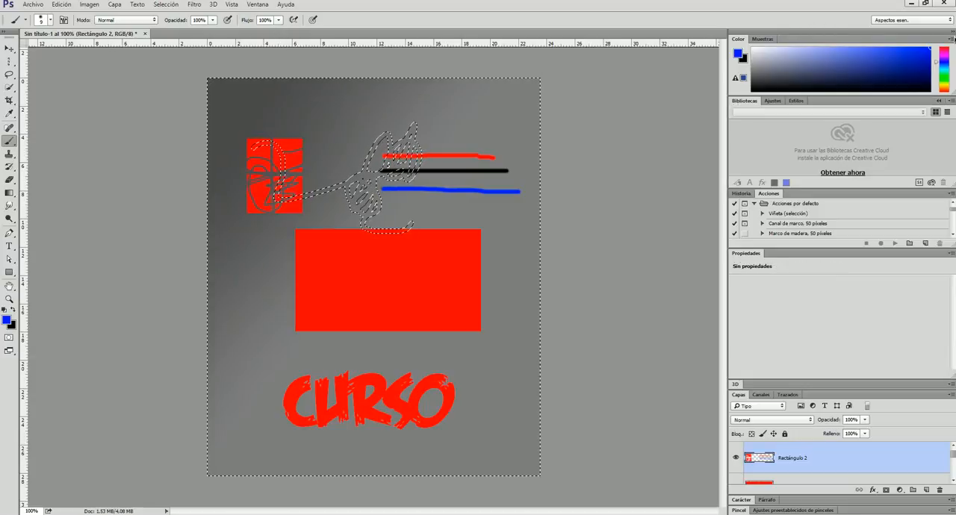
click(953, 34)
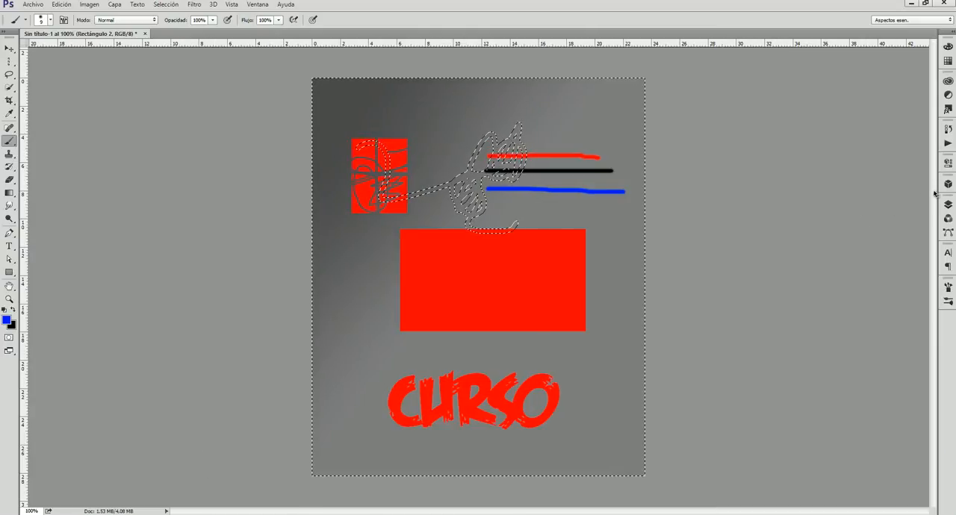
drag(934, 195, 859, 193)
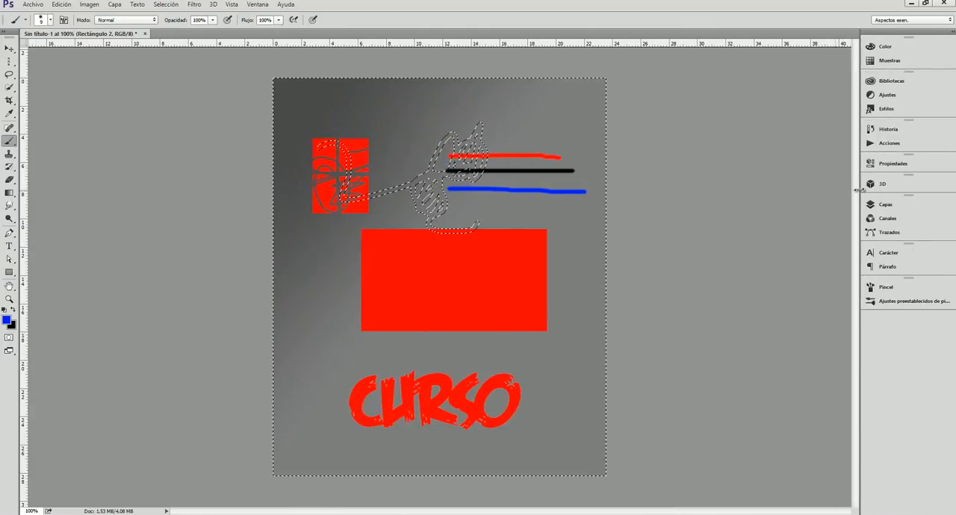
click(260, 4)
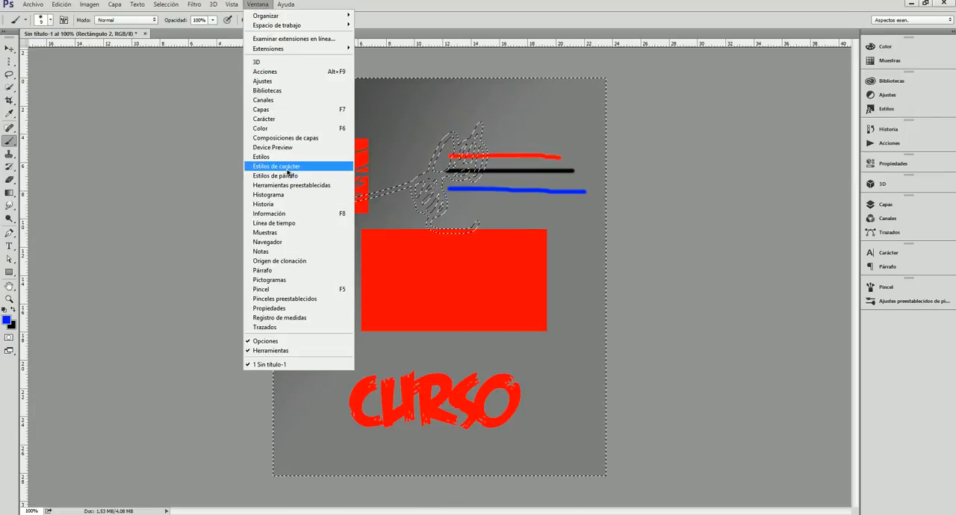
click(828, 101)
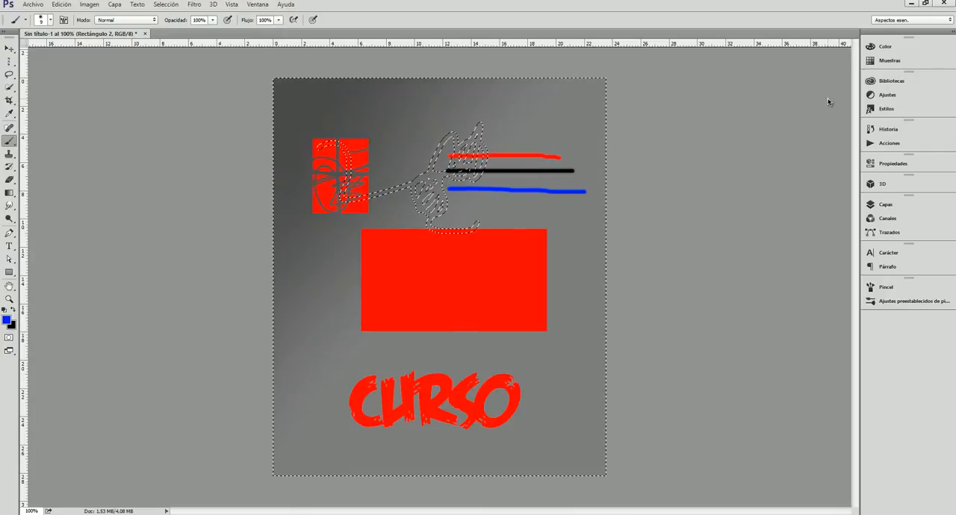
Examine the colour swatches and the colour spectrum, switching between the two grouped panels.
click(886, 47)
click(778, 39)
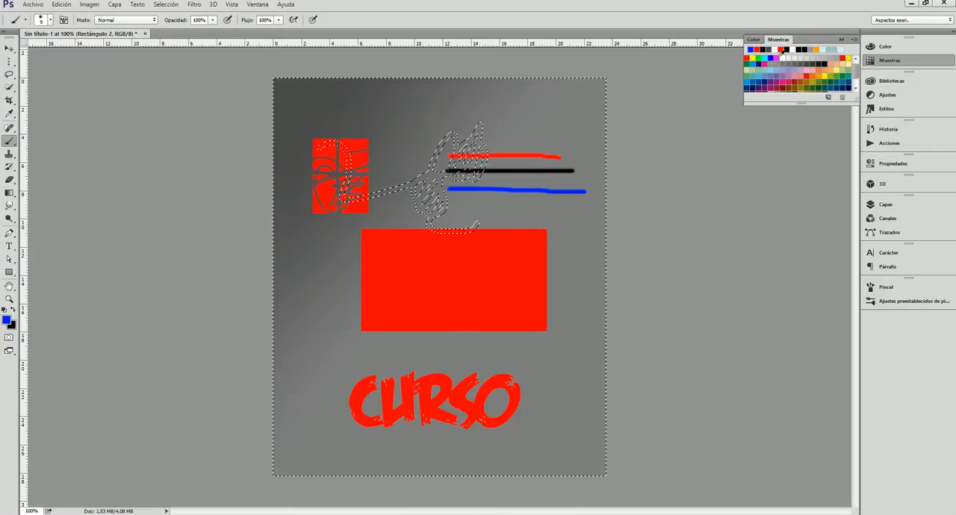
scroll(795, 66, down, 2)
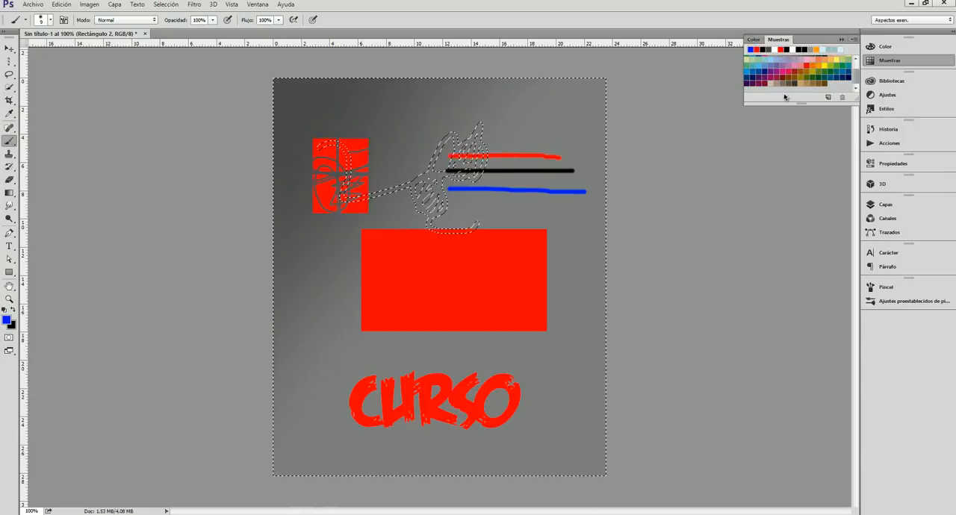
click(754, 40)
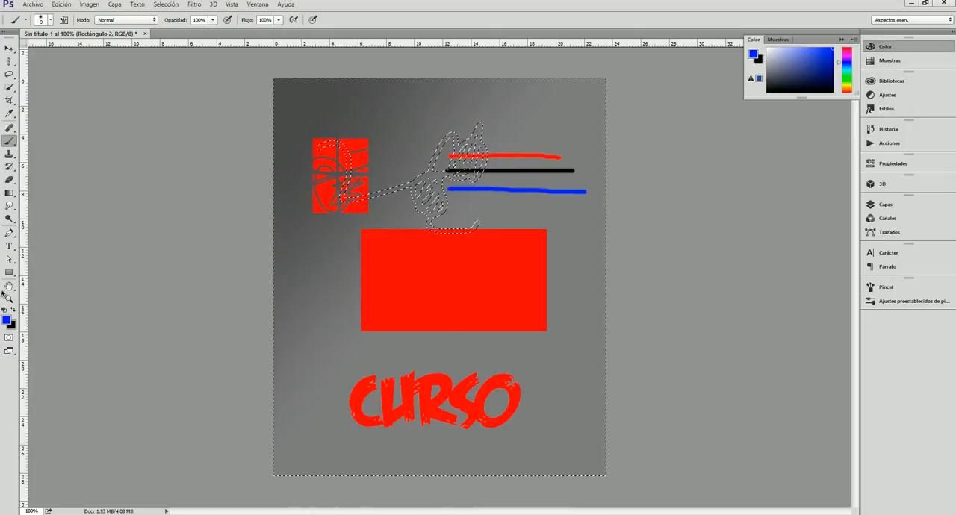
click(842, 40)
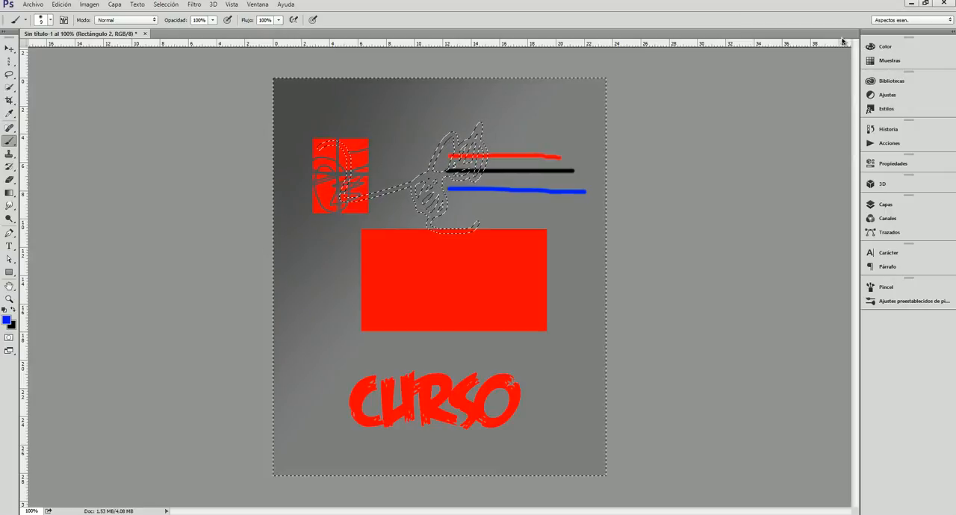
click(898, 61)
click(899, 63)
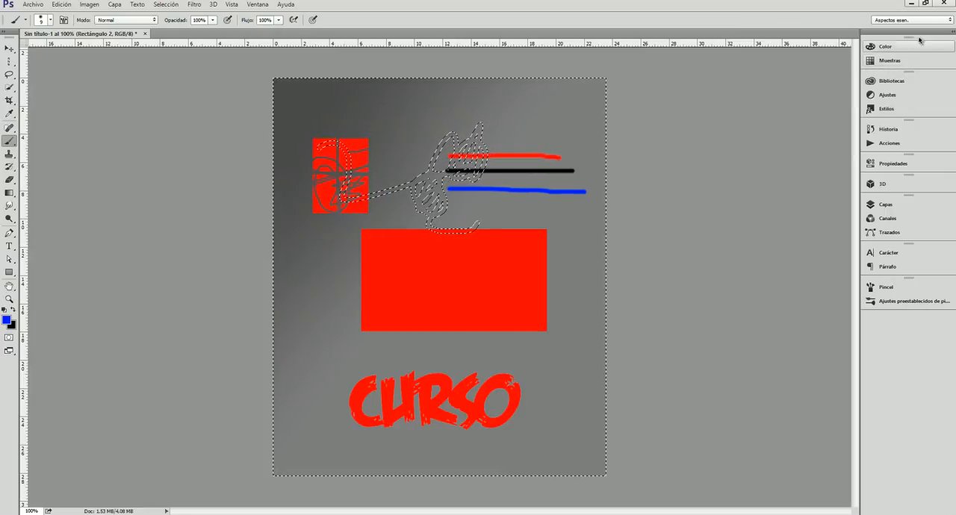
click(887, 48)
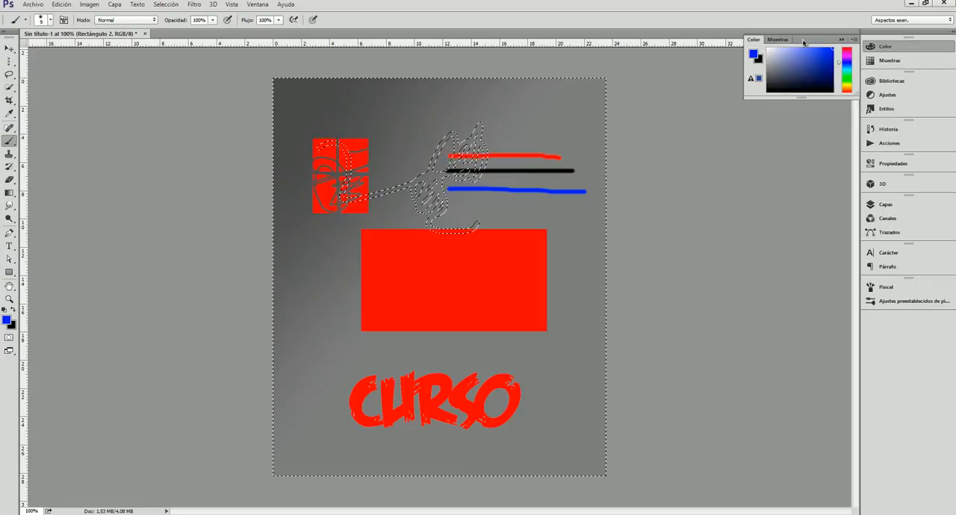
click(777, 41)
click(755, 41)
click(777, 40)
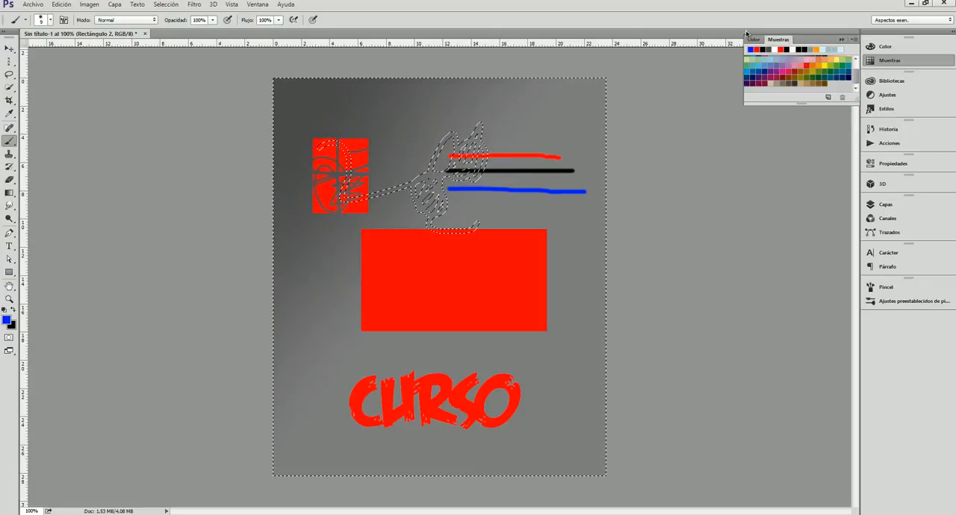
click(755, 40)
click(897, 47)
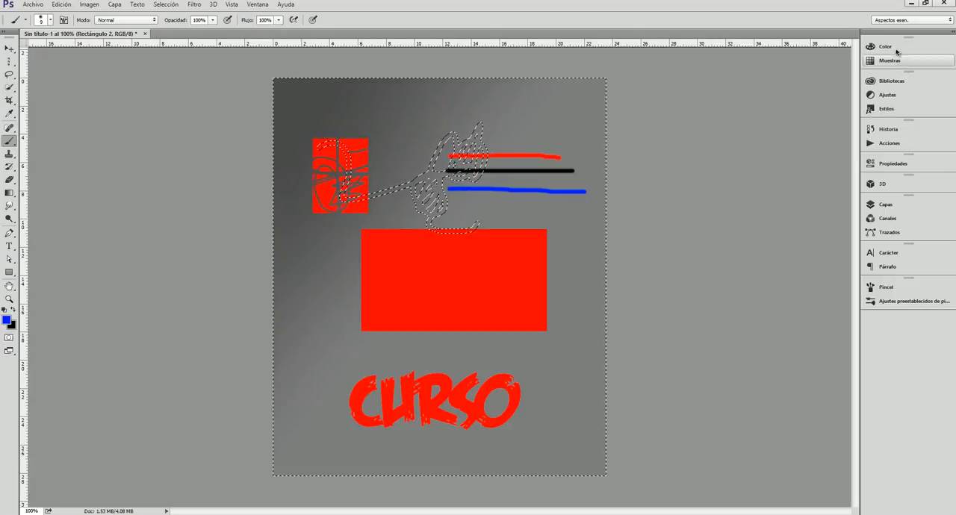
click(895, 46)
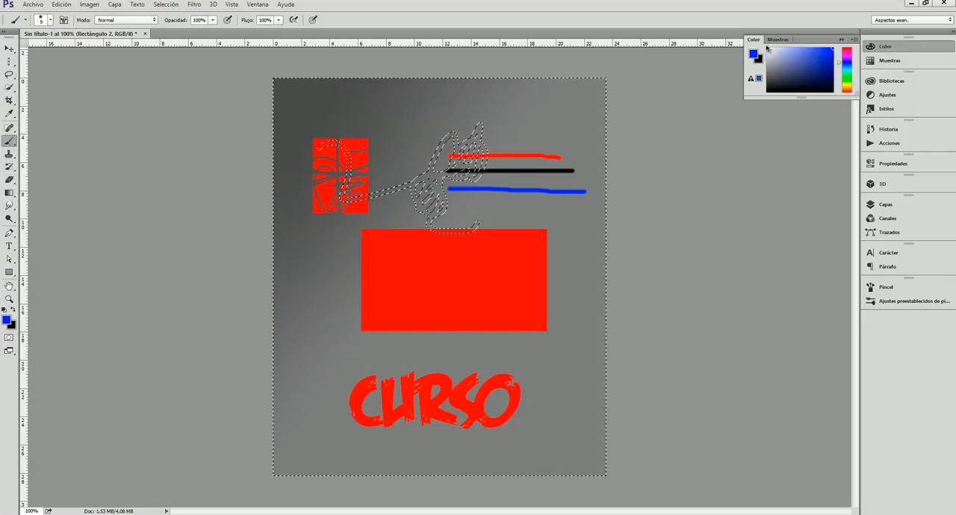
click(839, 39)
Examine the Creative Cloud libraries and the adjustment presets, and compare these presets with the image adjustment commands.
click(906, 81)
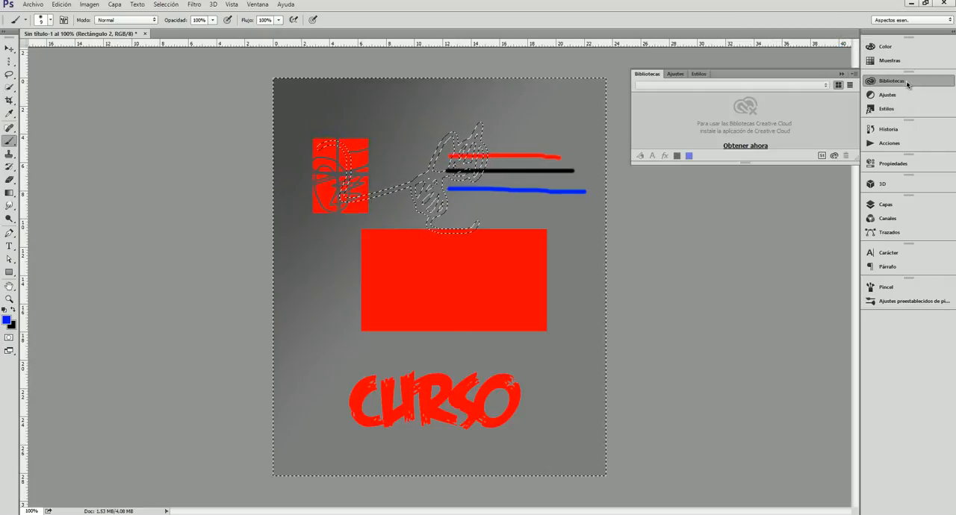
click(676, 74)
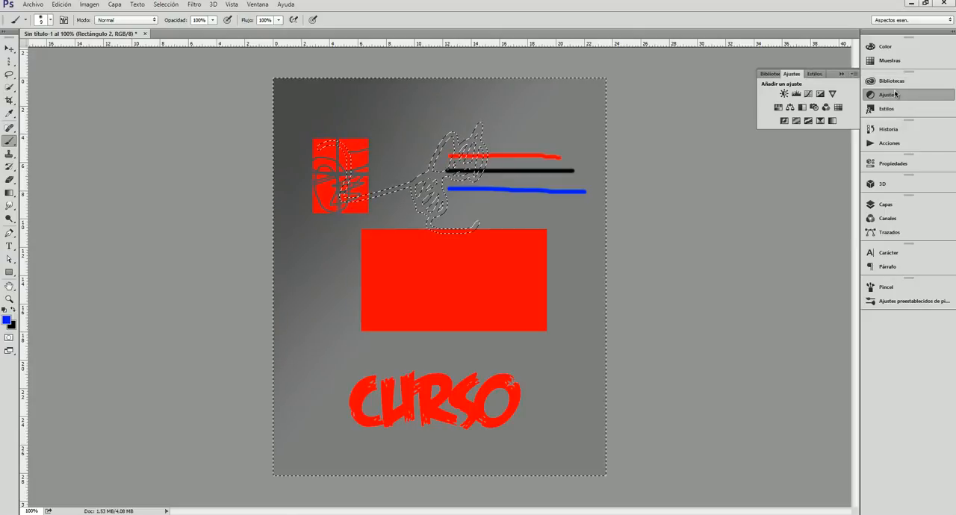
click(770, 74)
click(675, 74)
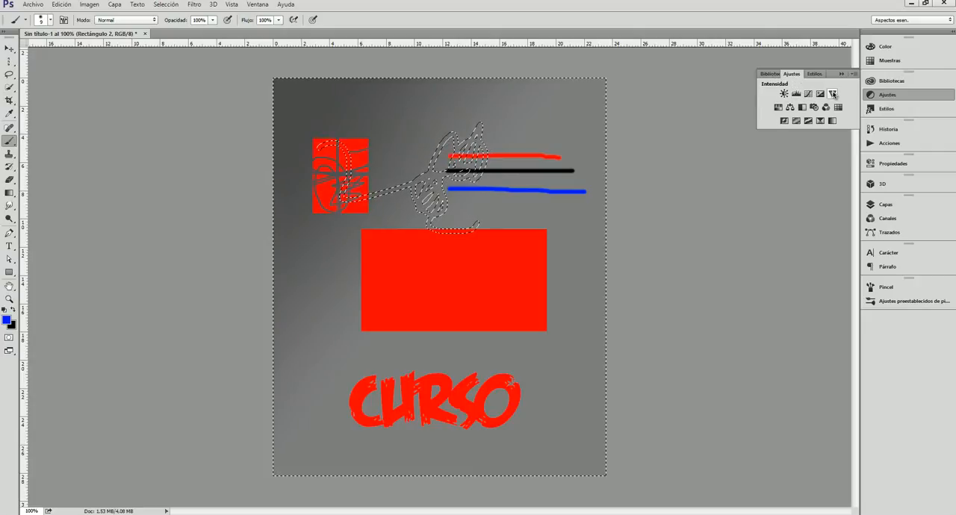
click(90, 5)
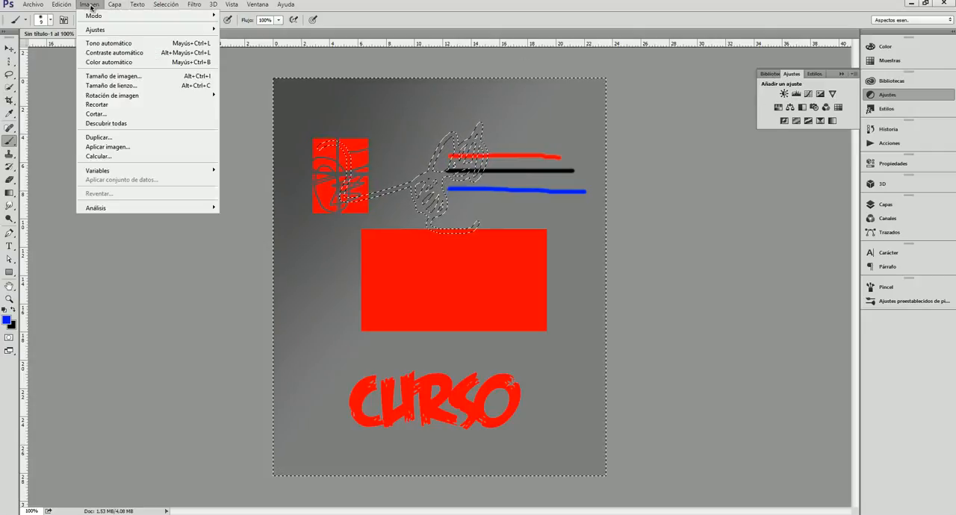
mouse_move(142, 30)
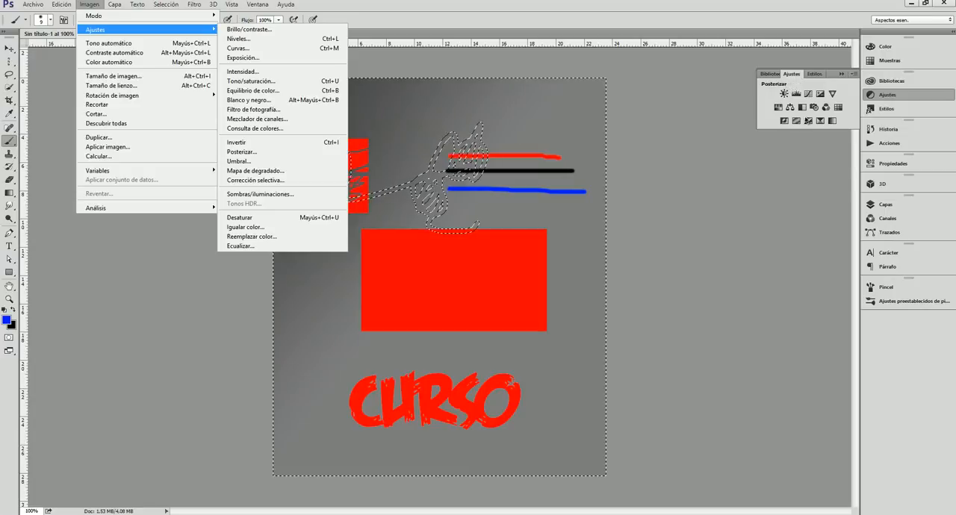
Try preset styles on the Rectángulo 2 layer, first a blue outlined one and finally a multicoloured pattern.
click(814, 74)
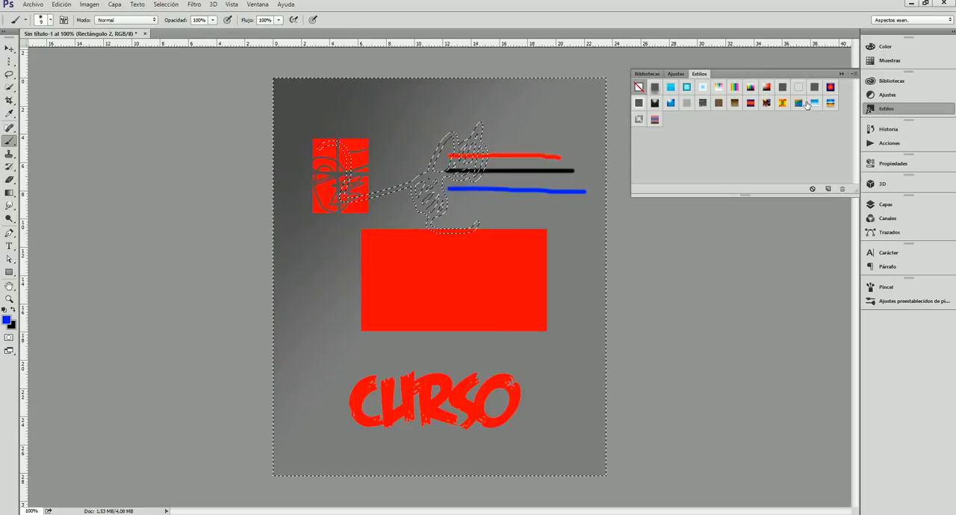
click(688, 87)
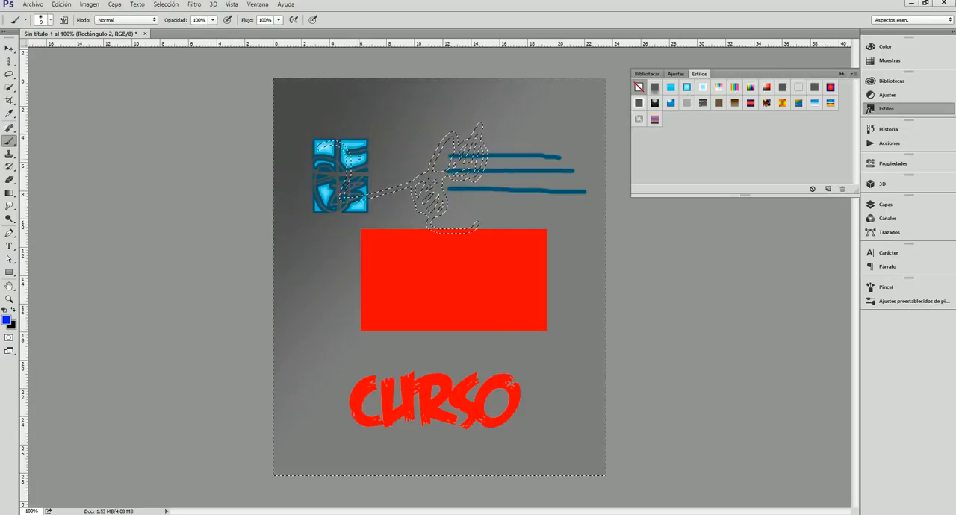
click(670, 105)
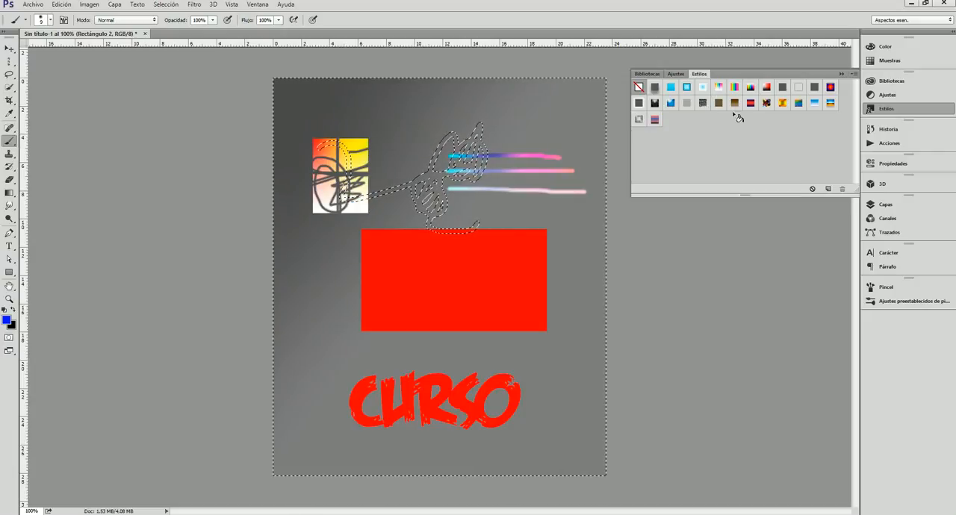
click(842, 74)
Revert the document to its opening Sin título-1 snapshot, and restore one of the Punto de ancla nuevo history states.
click(904, 131)
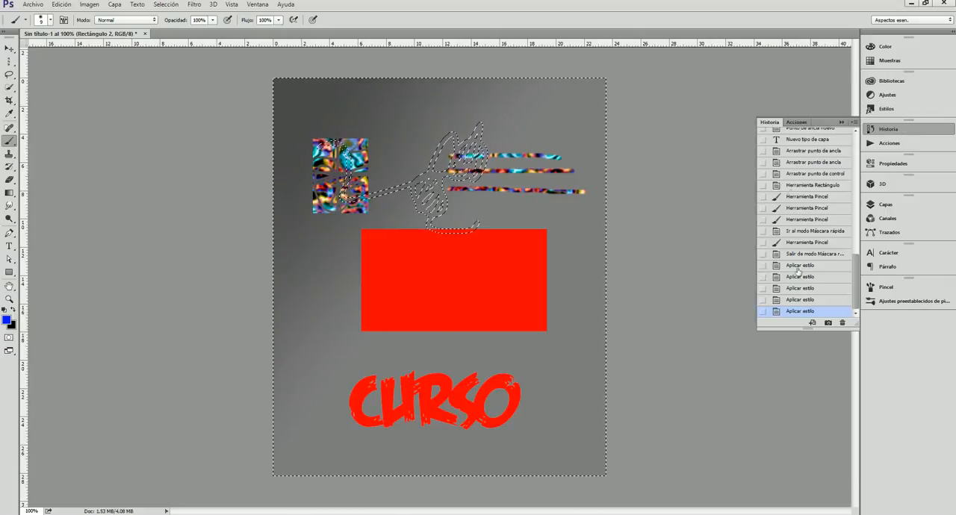
drag(856, 288, 861, 147)
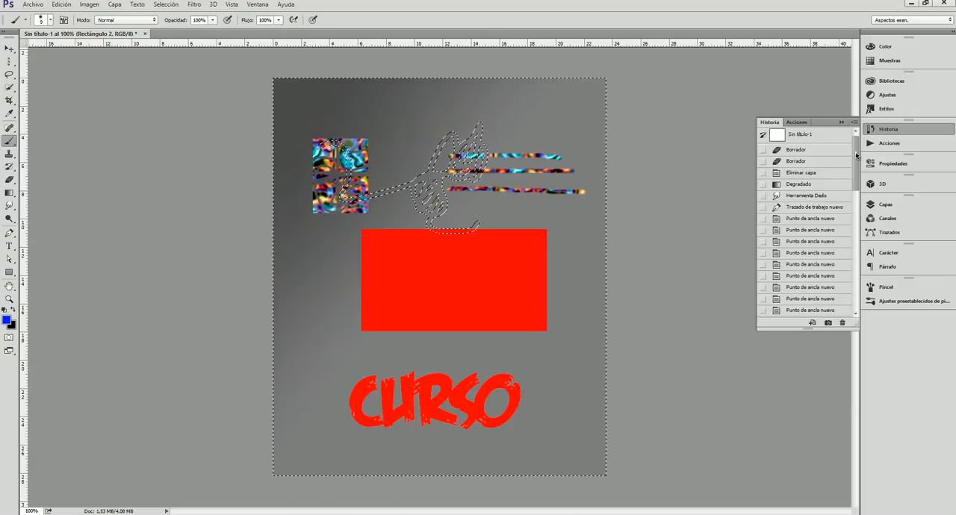
mouse_move(856, 154)
mouse_down()
mouse_move(850, 267)
mouse_move(854, 153)
mouse_up()
click(798, 135)
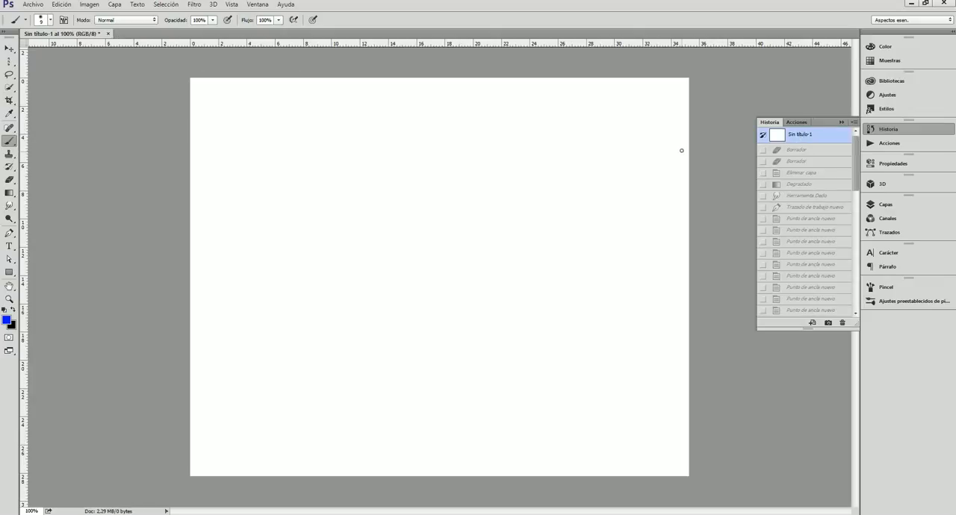
scroll(837, 215, down, 5)
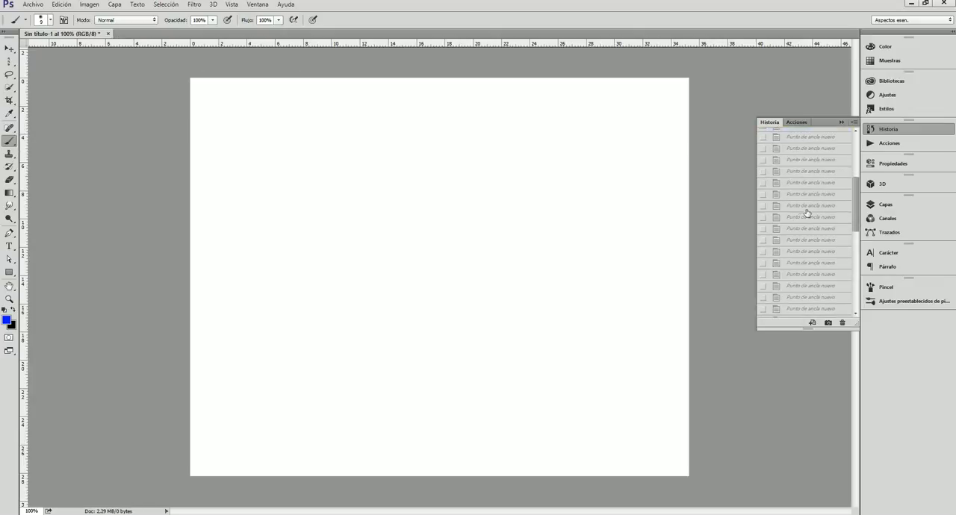
click(807, 206)
Return the document to the Degradado history state.
drag(858, 190, 856, 165)
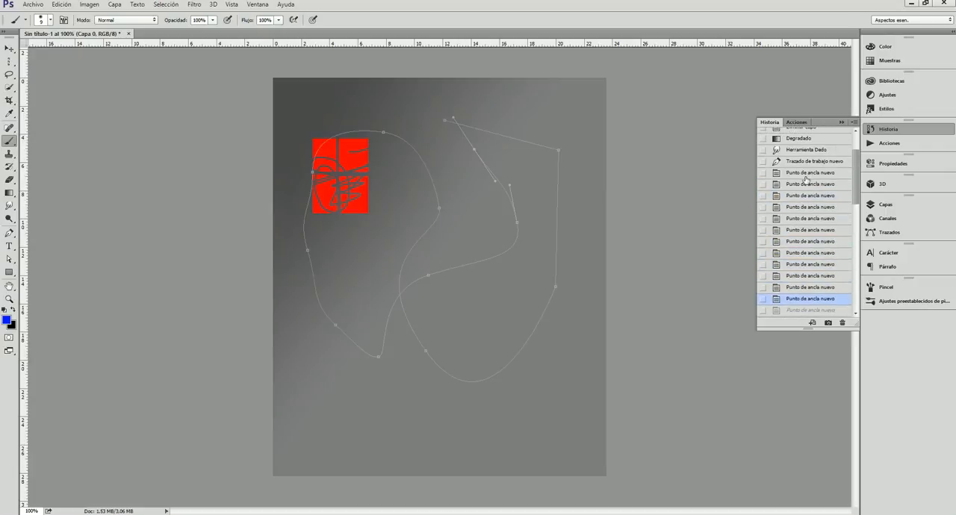
click(805, 139)
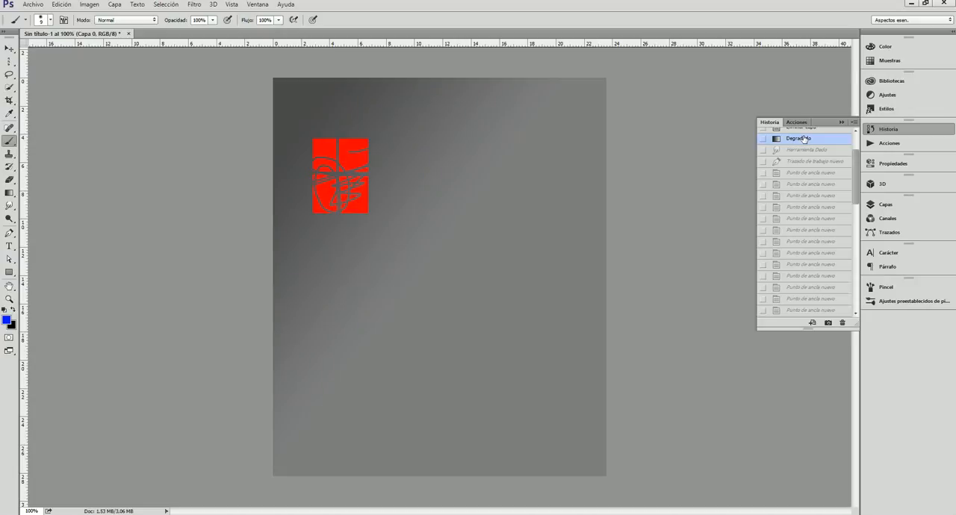
click(885, 129)
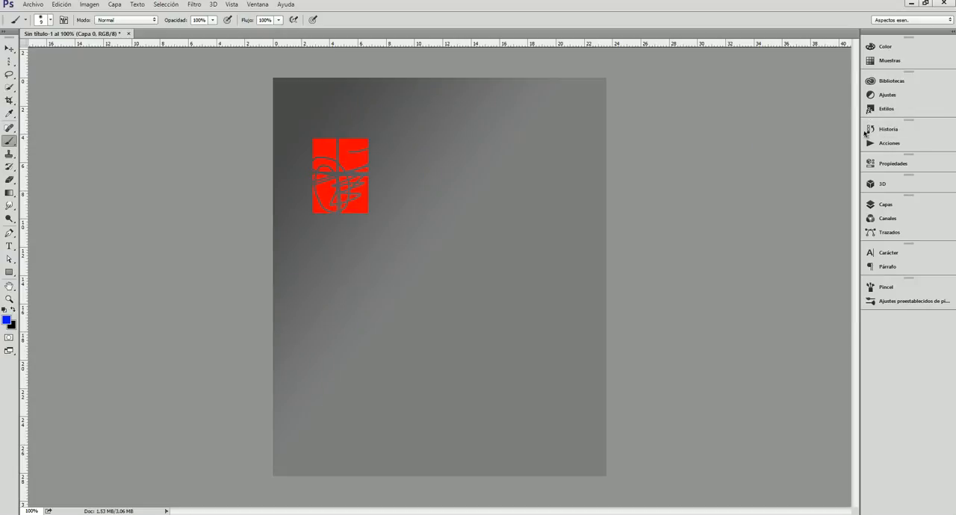
Examine the default actions, the document properties and the options for creating a new 3D object.
click(917, 142)
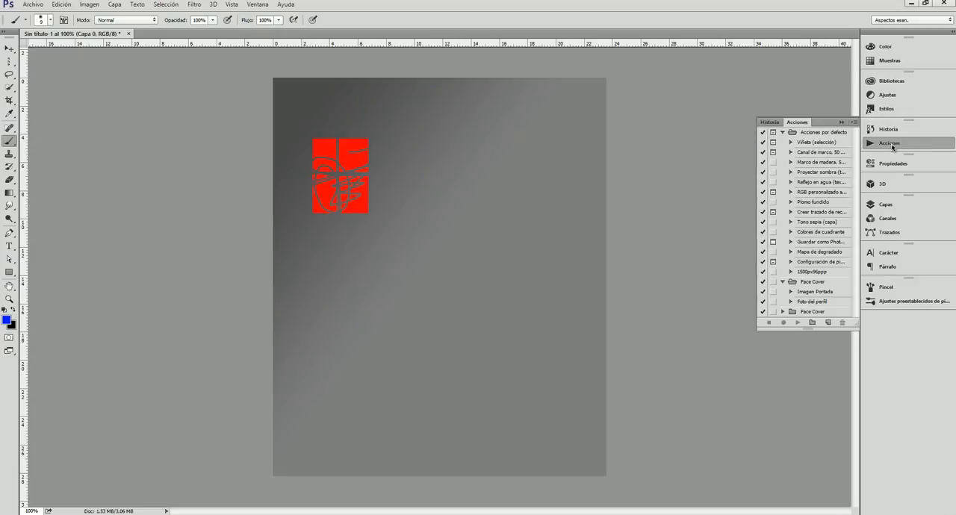
click(892, 145)
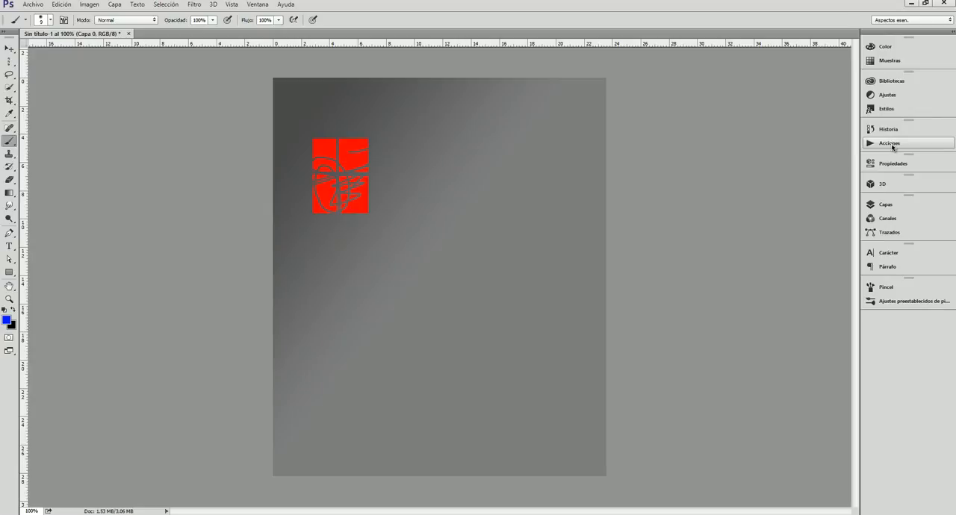
click(894, 163)
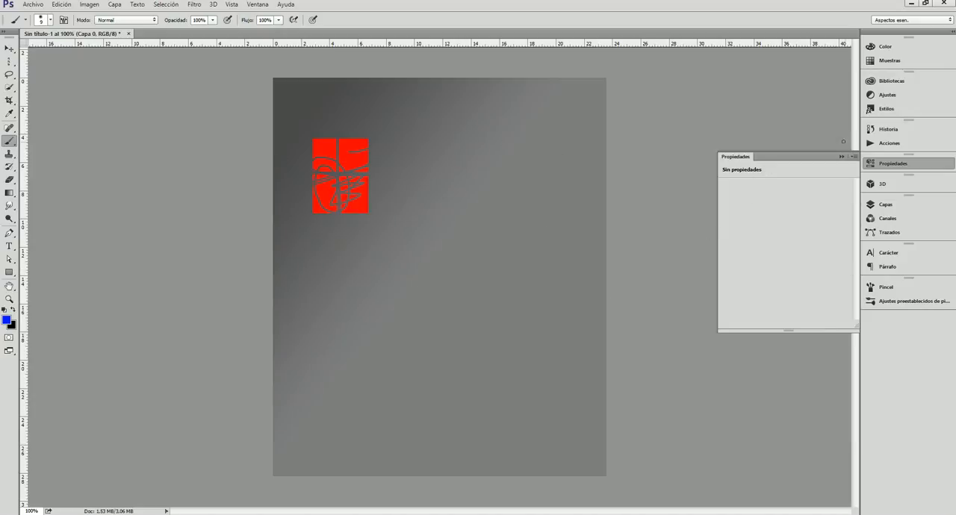
click(841, 157)
click(885, 184)
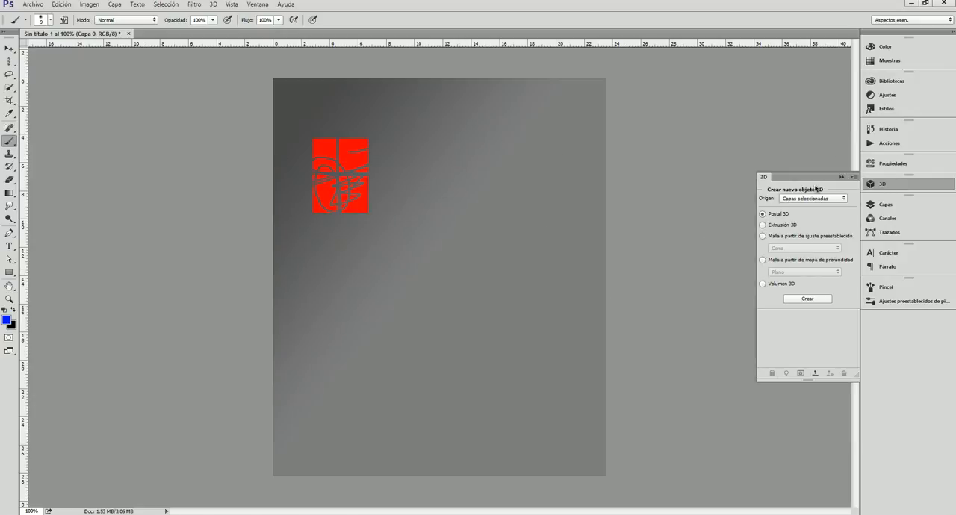
Examine the document's layers, its colour channels and its paths.
click(911, 205)
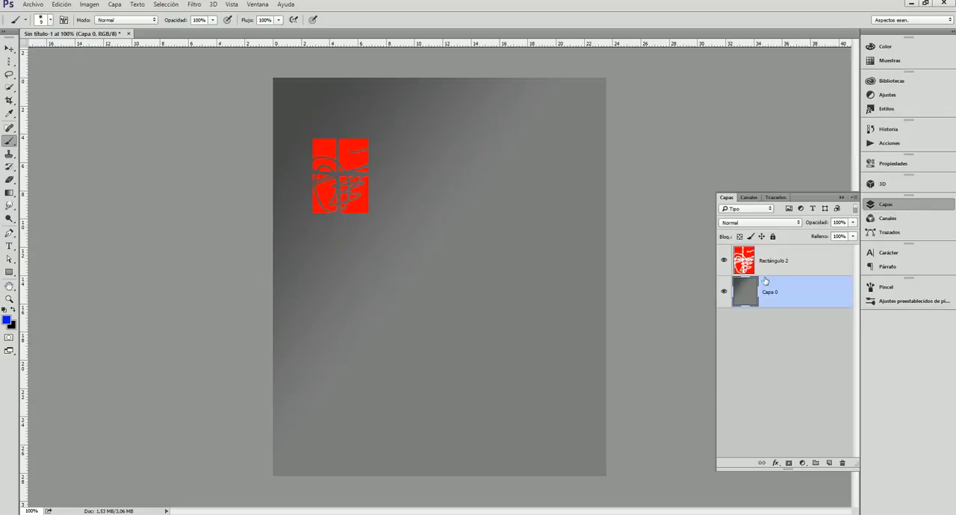
click(749, 197)
click(776, 198)
click(727, 197)
click(791, 329)
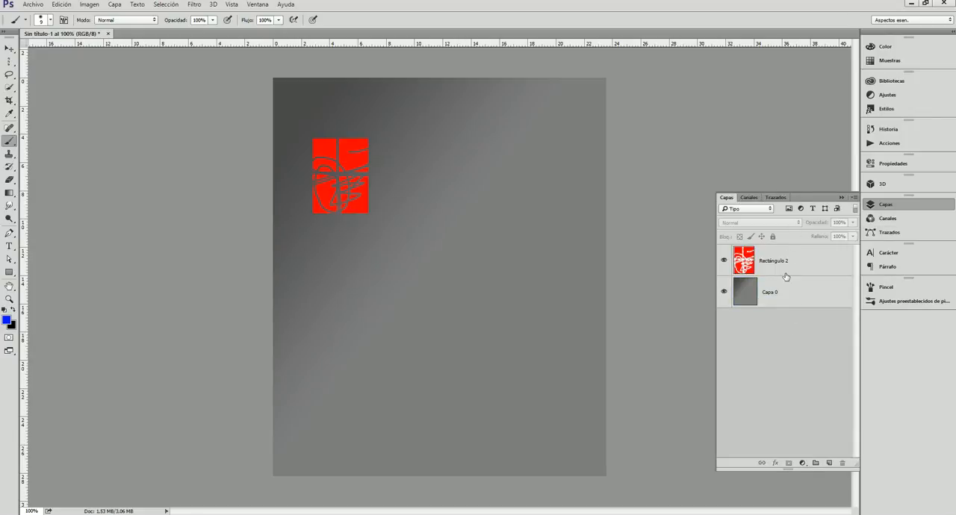
click(921, 220)
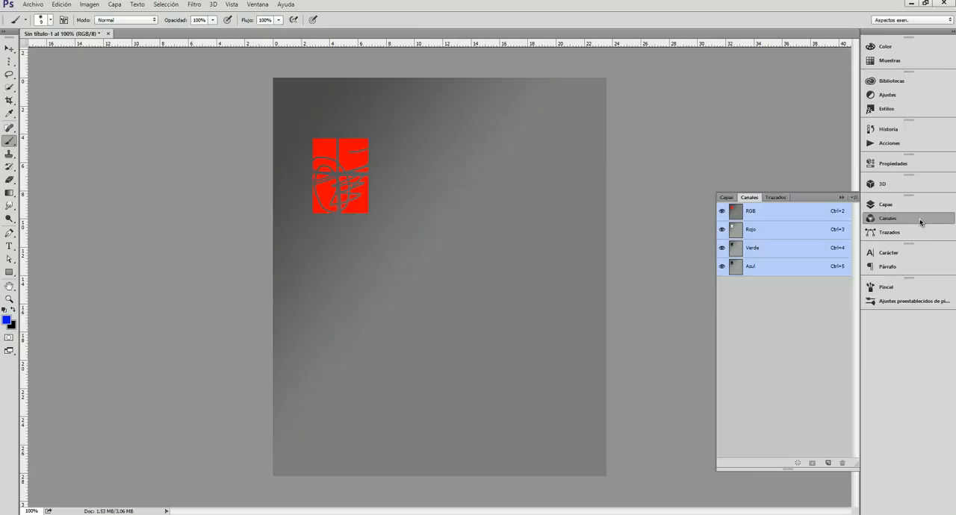
click(900, 233)
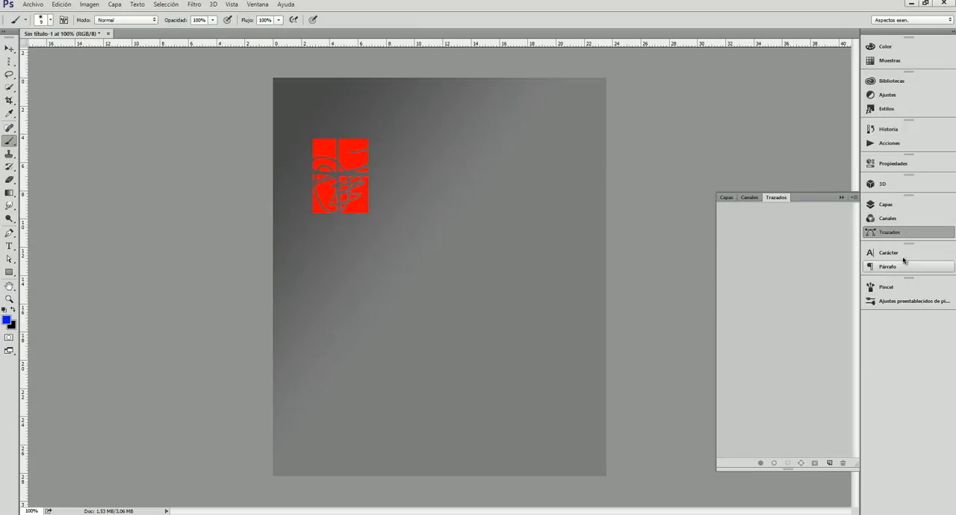
Examine the character, paragraph and brush tip settings.
click(903, 254)
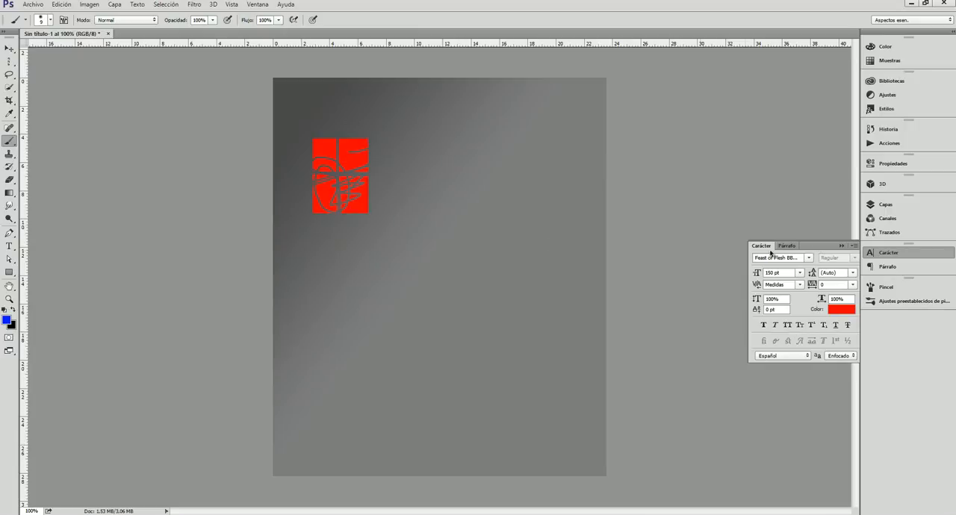
click(788, 246)
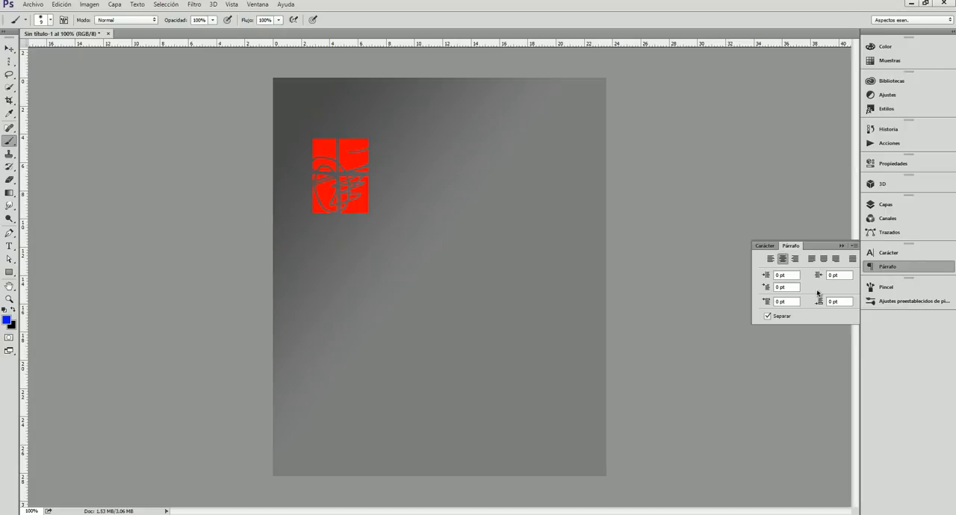
click(886, 253)
click(904, 287)
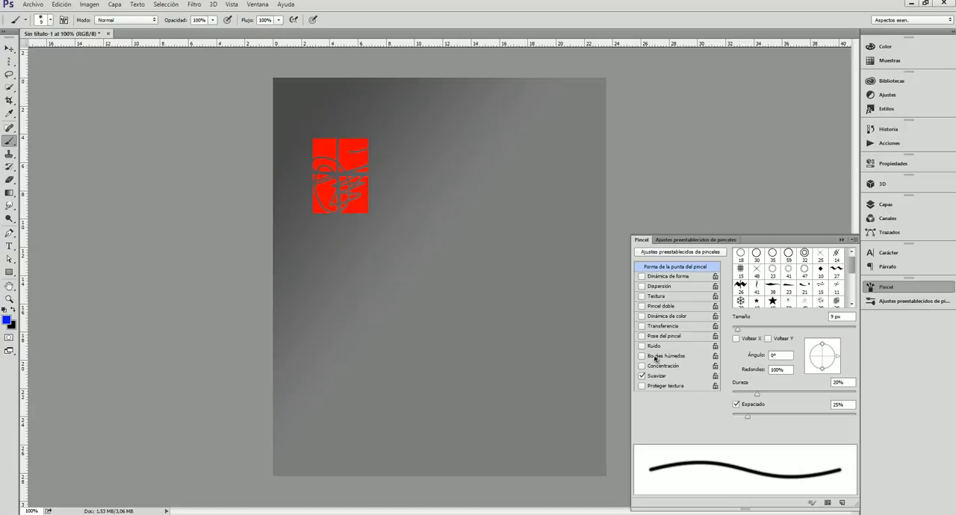
click(842, 240)
Choose the 32 px double-ring brush preset and try to paint beside the red rectangle.
click(906, 301)
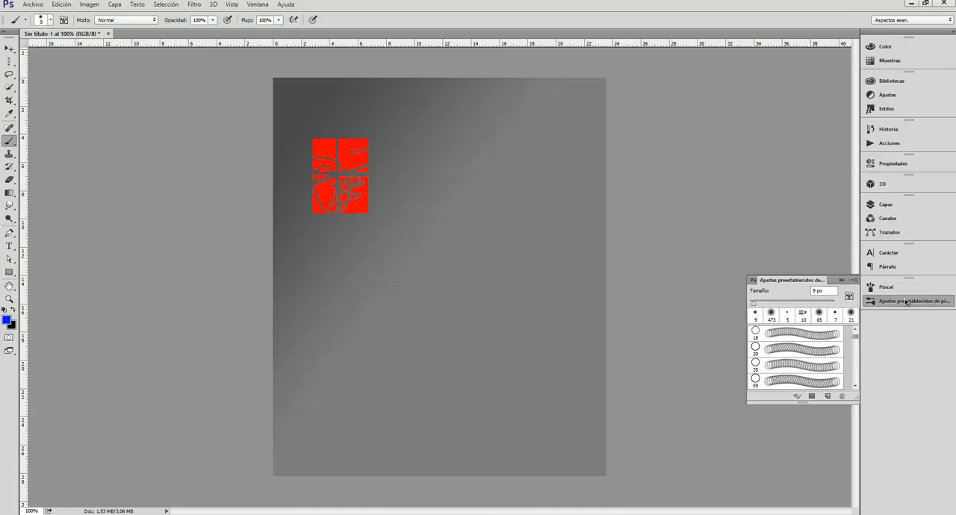
scroll(807, 366, down, 2)
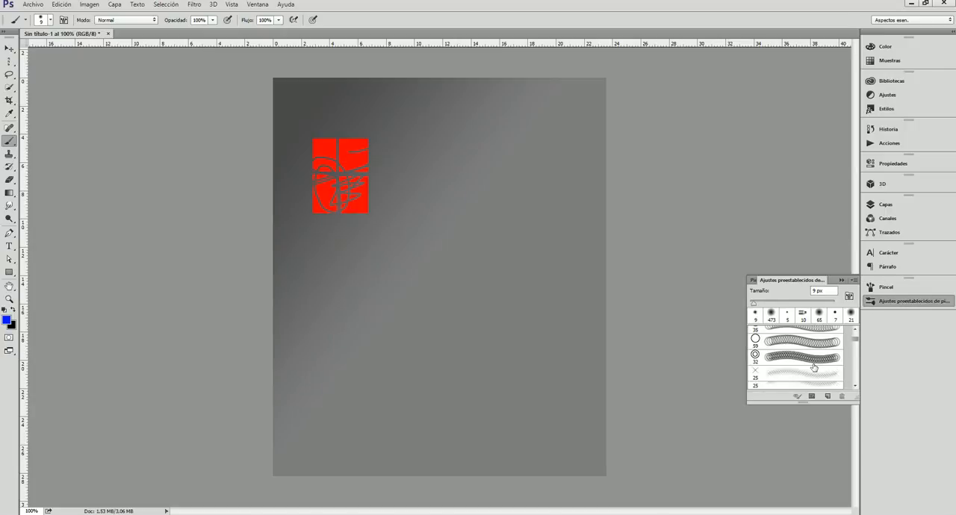
scroll(814, 367, down, 2)
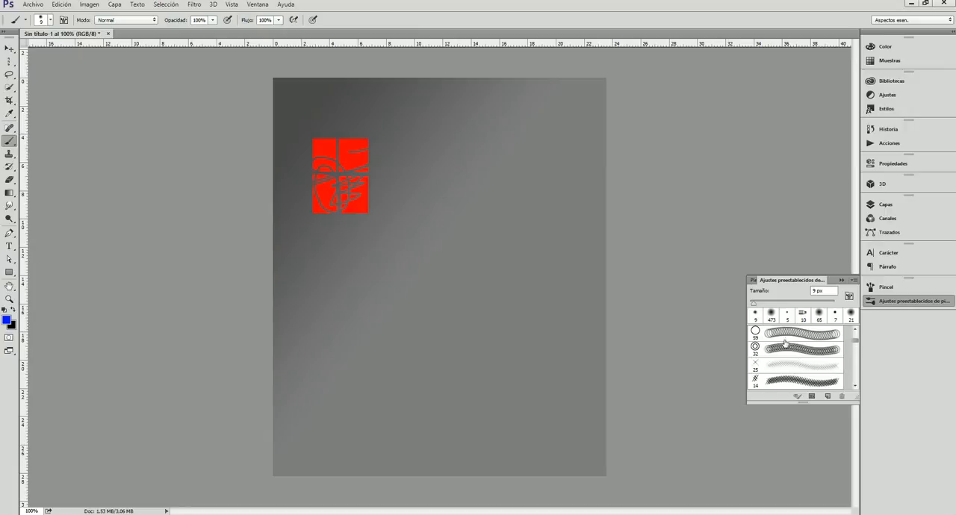
click(785, 345)
click(390, 165)
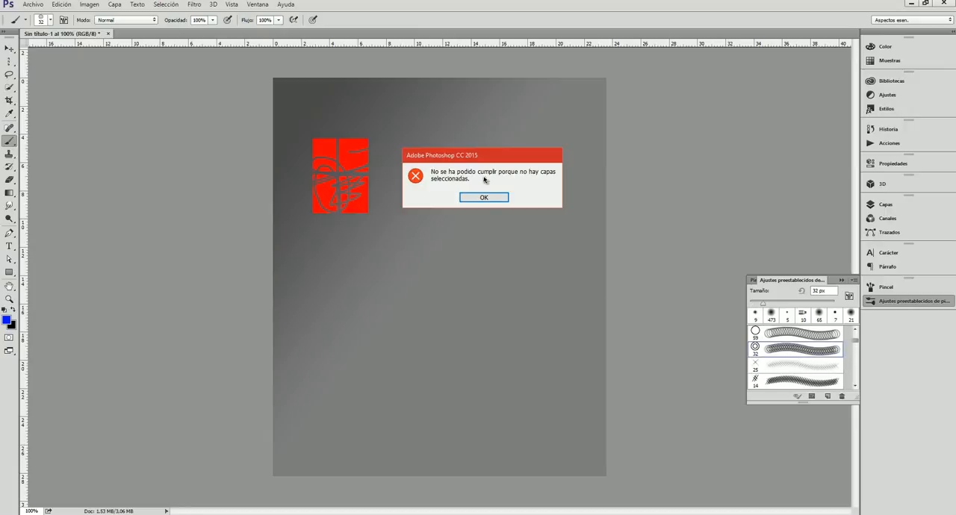
click(484, 197)
Select the Rectángulo 2 layer, leaving its layer style unchanged, and add a new empty layer above it.
click(872, 205)
double_click(808, 253)
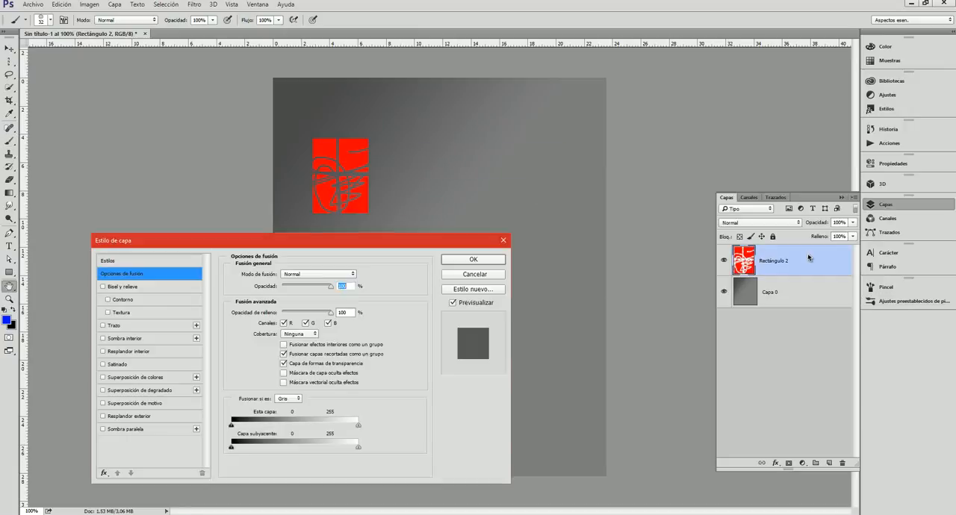
click(468, 261)
click(829, 463)
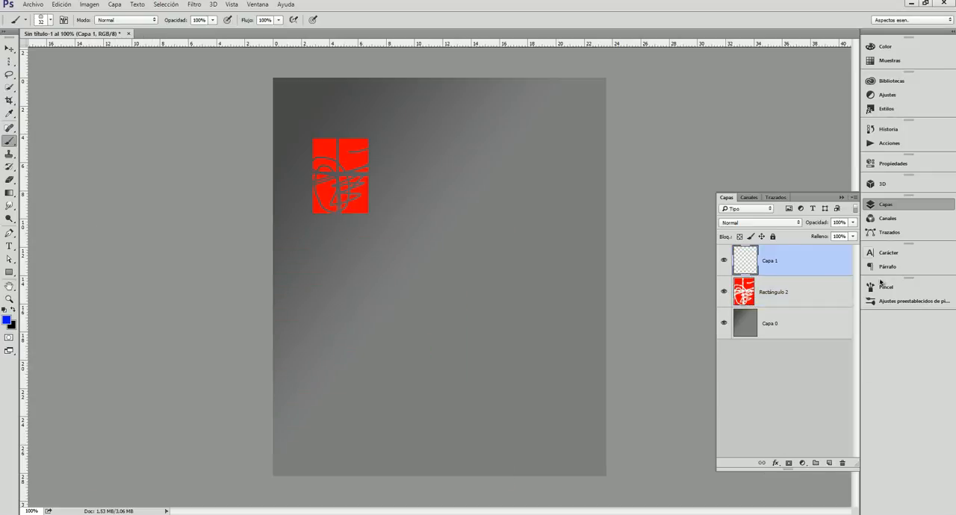
Paint a long winding blue stroke across the page with the ring brush, and stamp single rings beside the red rectangle and near the upper-left corner.
click(841, 197)
mouse_move(414, 180)
mouse_down()
mouse_move(454, 178)
mouse_move(494, 210)
mouse_move(475, 270)
mouse_move(361, 246)
mouse_move(308, 306)
mouse_move(365, 370)
mouse_move(501, 388)
mouse_move(566, 176)
mouse_move(435, 105)
mouse_move(320, 91)
mouse_move(252, 230)
mouse_move(336, 226)
mouse_up()
click(414, 224)
click(455, 227)
click(389, 195)
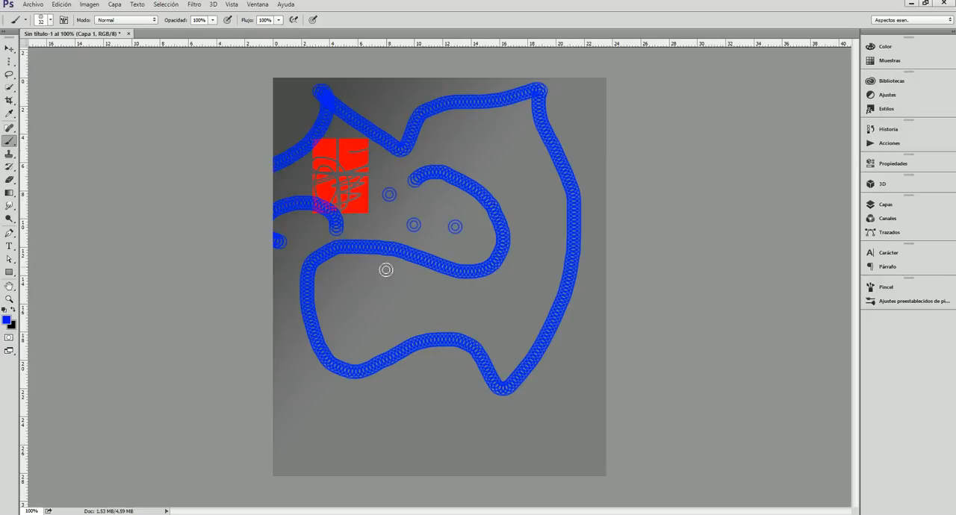
click(395, 207)
click(404, 194)
click(381, 205)
click(384, 218)
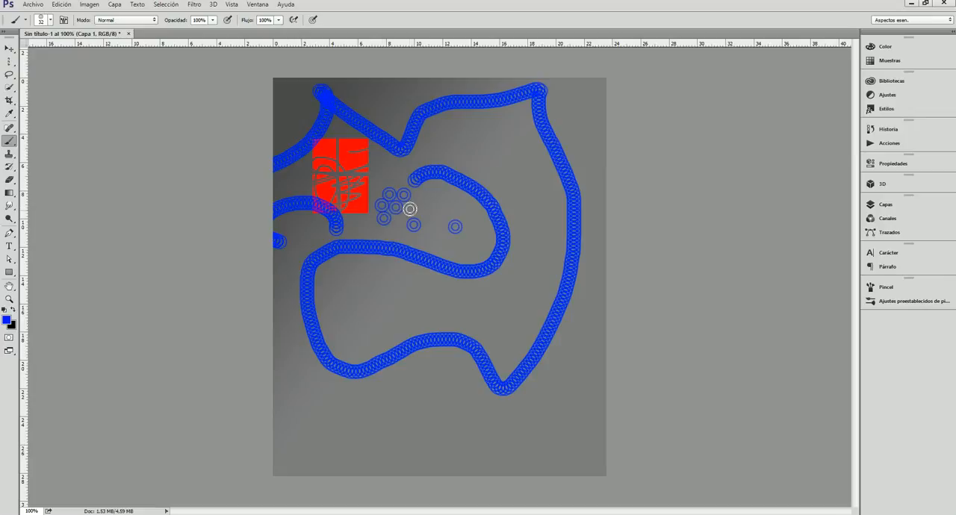
click(410, 208)
click(396, 218)
click(284, 89)
click(357, 188)
Review the available workspace layouts and the options for restoring, creating and deleting workspaces.
click(912, 22)
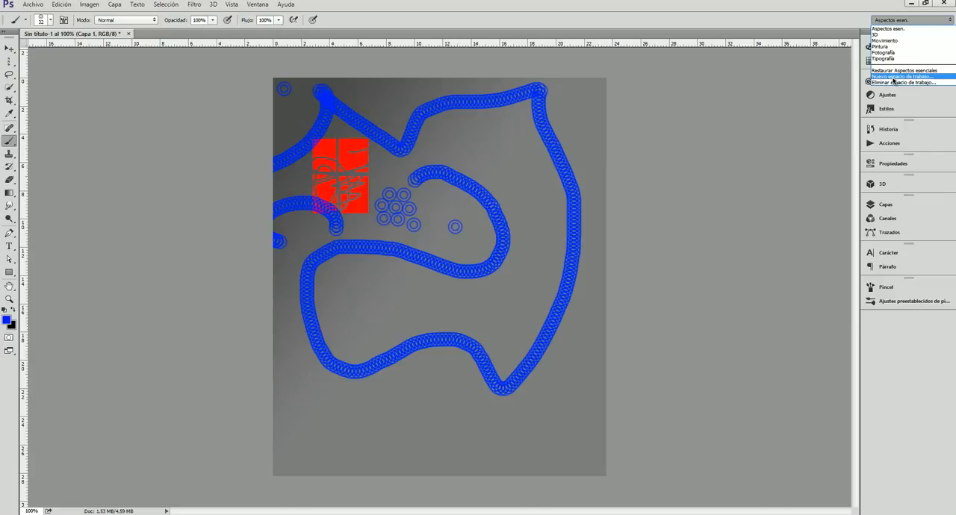
click(794, 23)
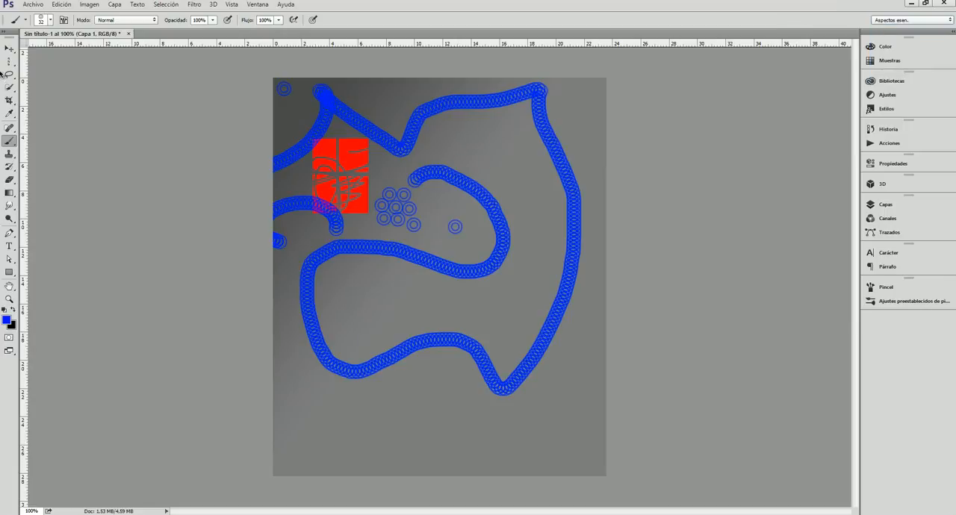
Float the toolbox beside the canvas, switching it between one and two columns, and dock it back as a single column.
drag(9, 33, 146, 91)
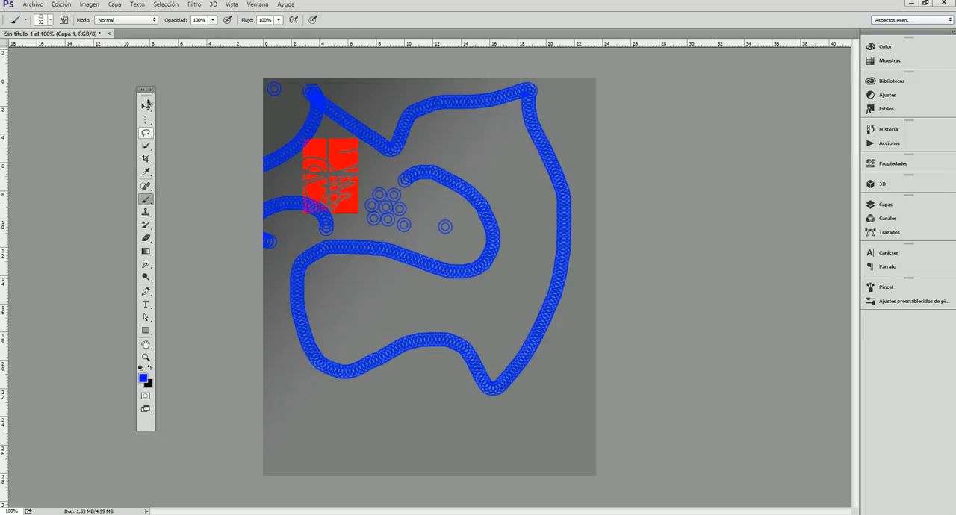
click(142, 90)
drag(162, 89, 233, 81)
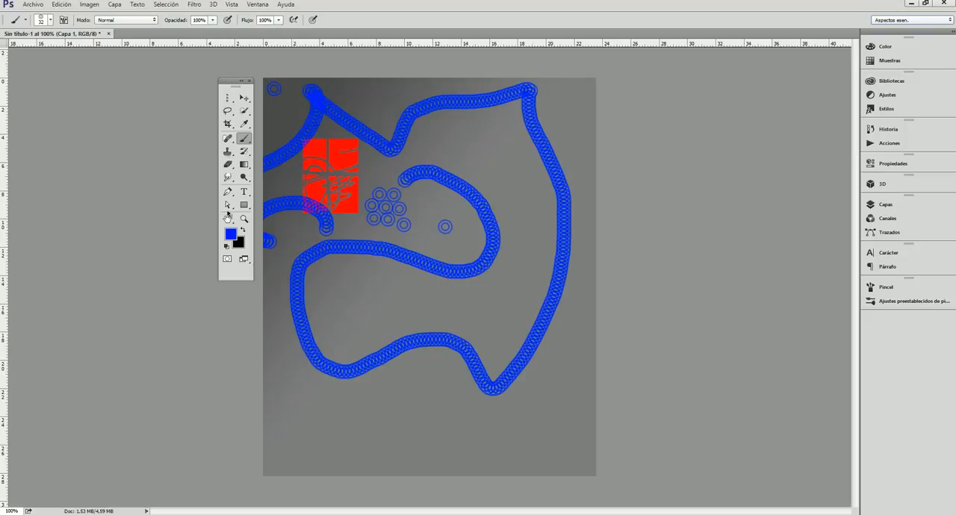
click(241, 81)
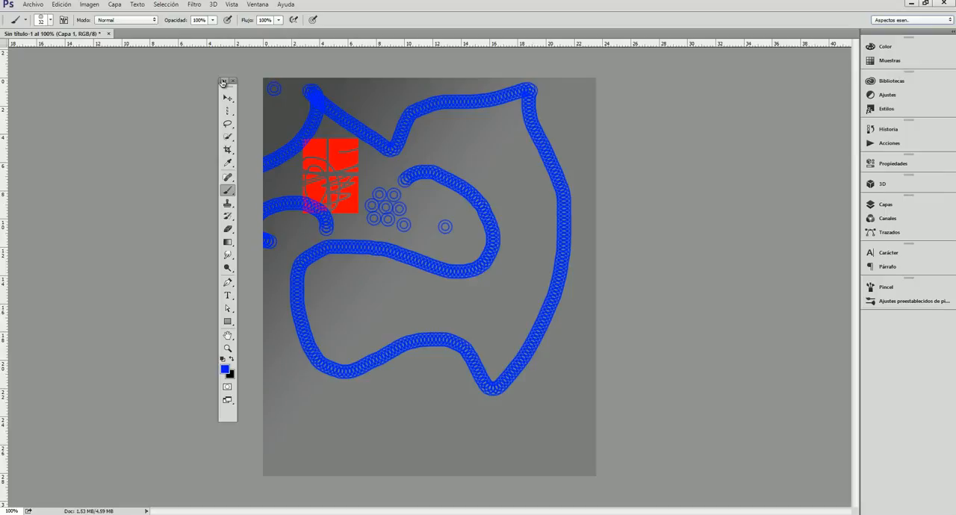
click(223, 83)
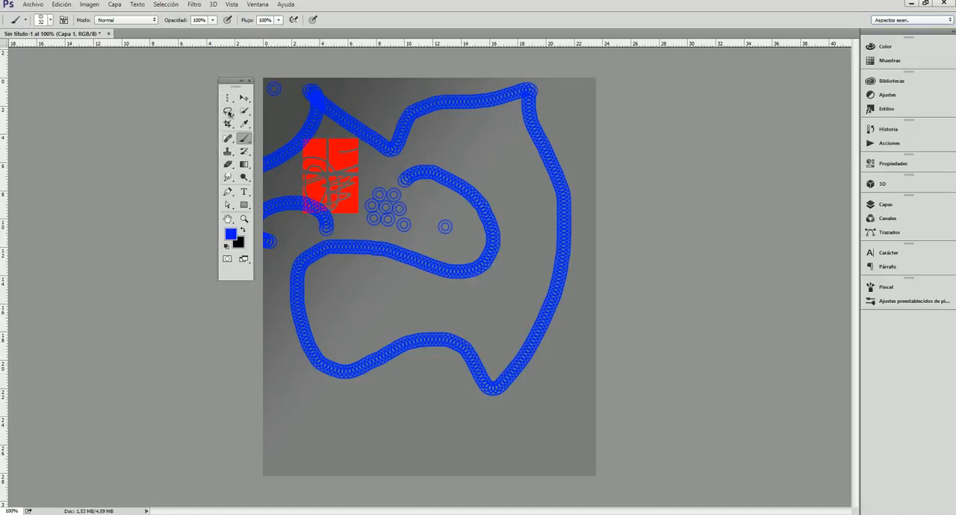
drag(228, 83, 7, 140)
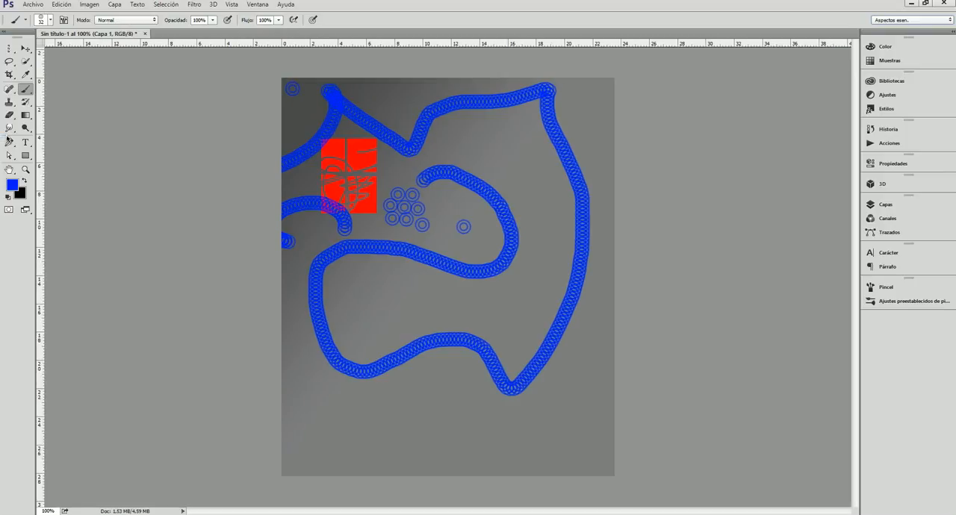
click(5, 34)
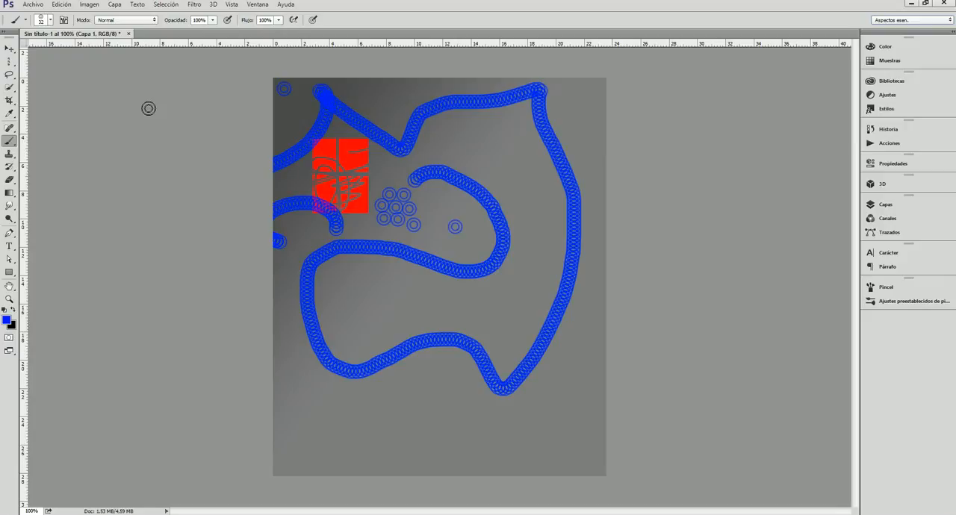
Stamp a cluster of eight blue rings around the single ring in the page's upper-left corner.
click(287, 103)
click(298, 93)
click(299, 108)
click(289, 116)
click(301, 121)
click(293, 131)
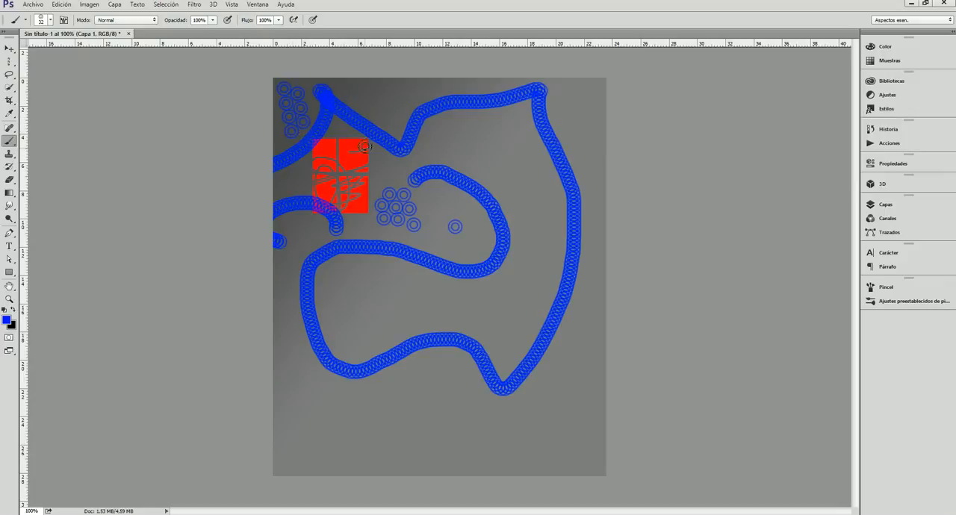
click(277, 126)
click(274, 110)
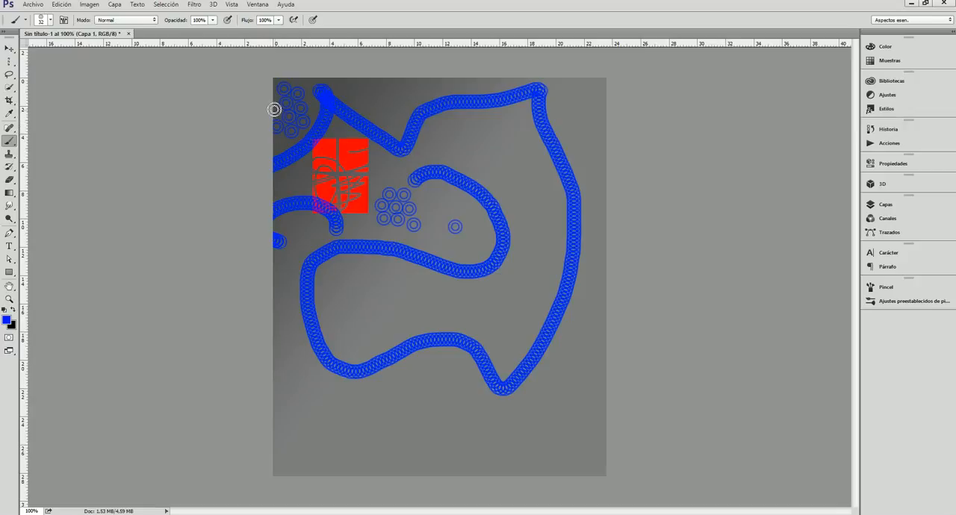